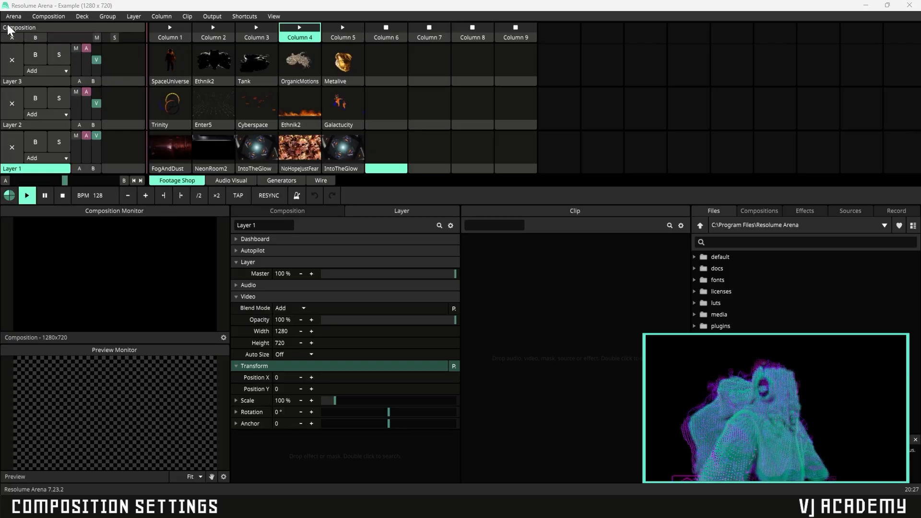
Open the application preferences and review the General, Audio and Video settings, including the FFGL plugin directories
left_click(13, 16)
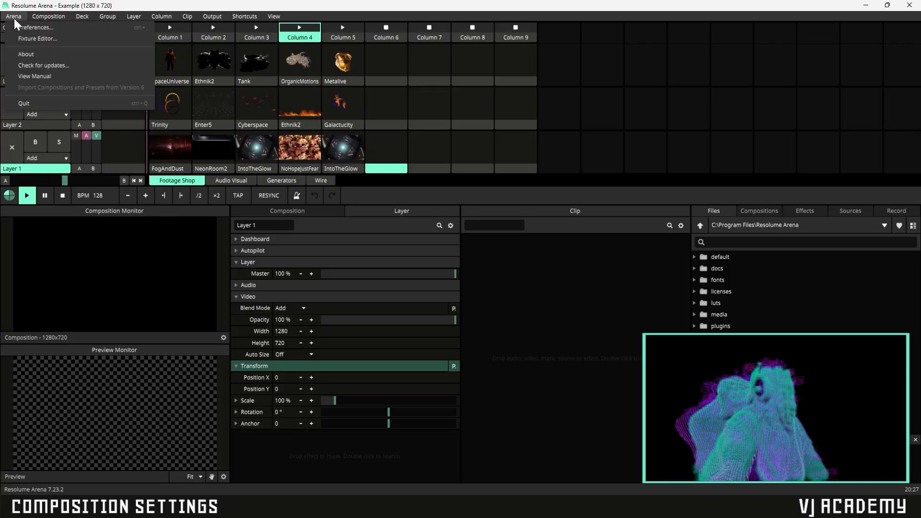
left_click(27, 27)
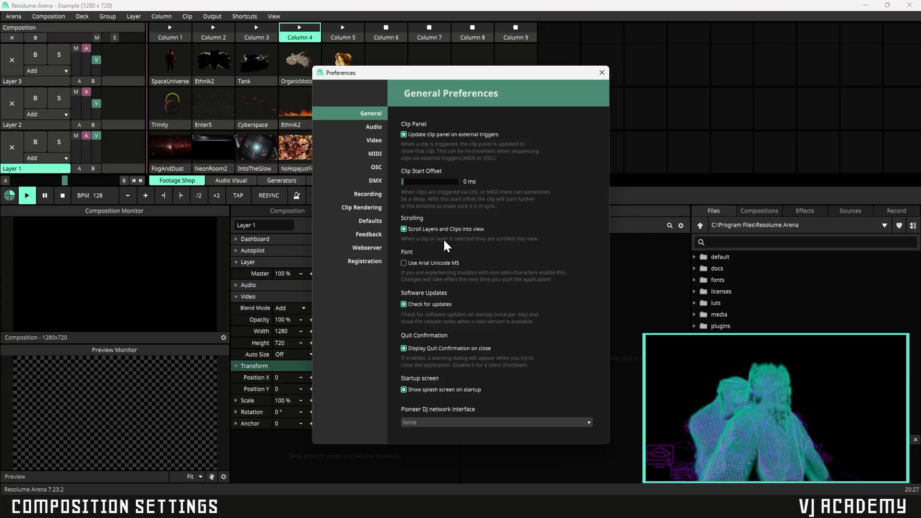
left_click(375, 128)
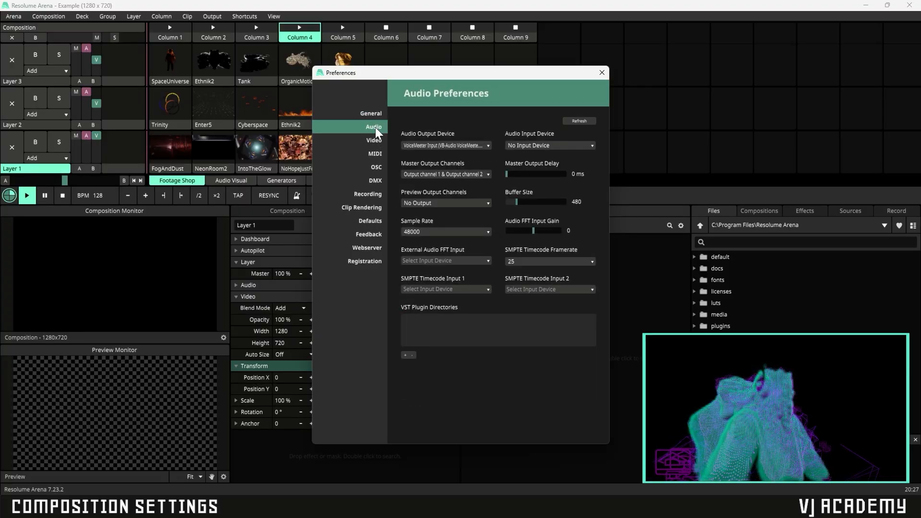
mouse_move(432, 219)
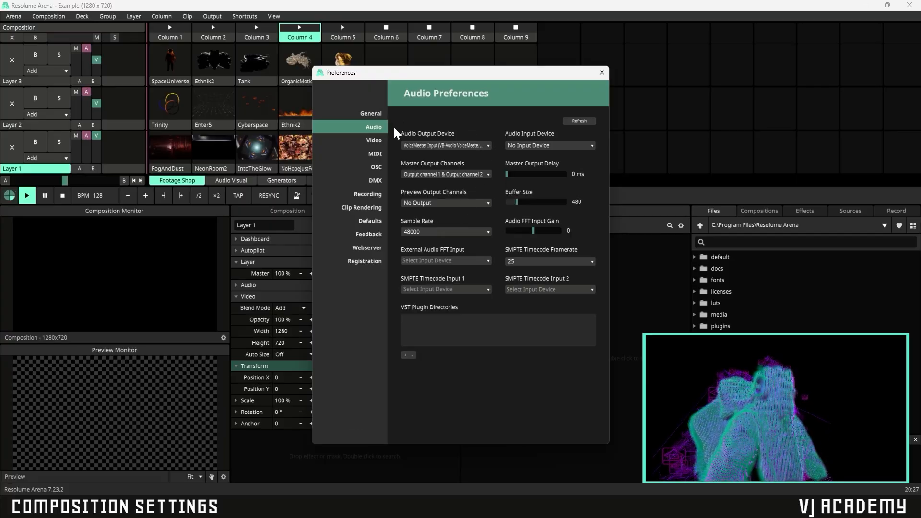
left_click(376, 144)
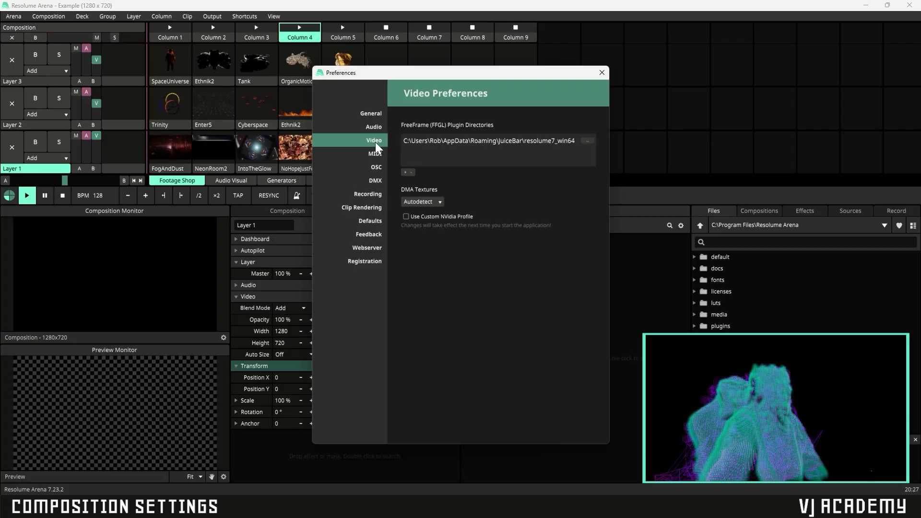
mouse_move(481, 154)
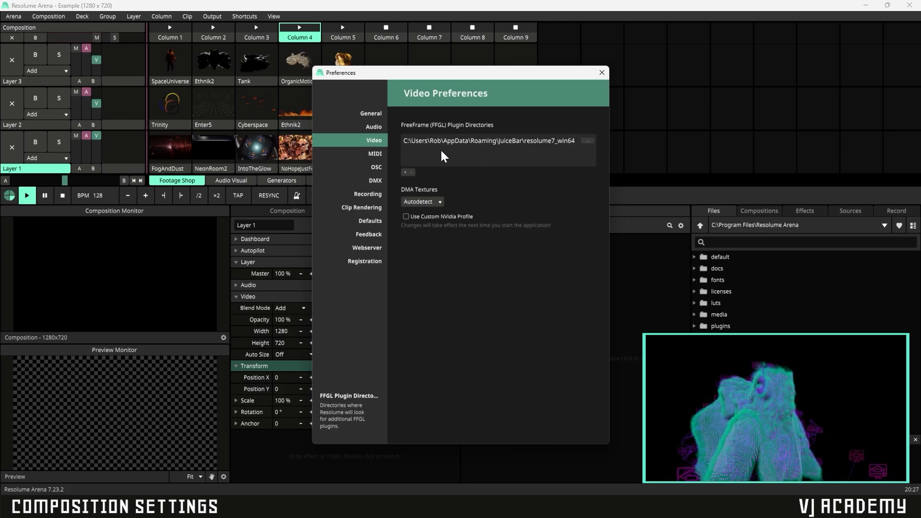
Try to enable MIDI Input for the Midi Fighter Twister in the MIDI preferences
left_click(372, 154)
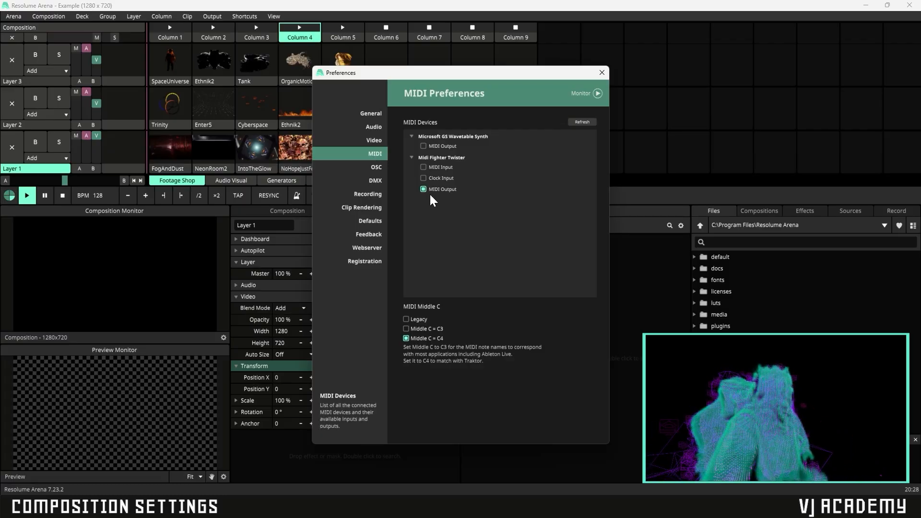
left_click(424, 168)
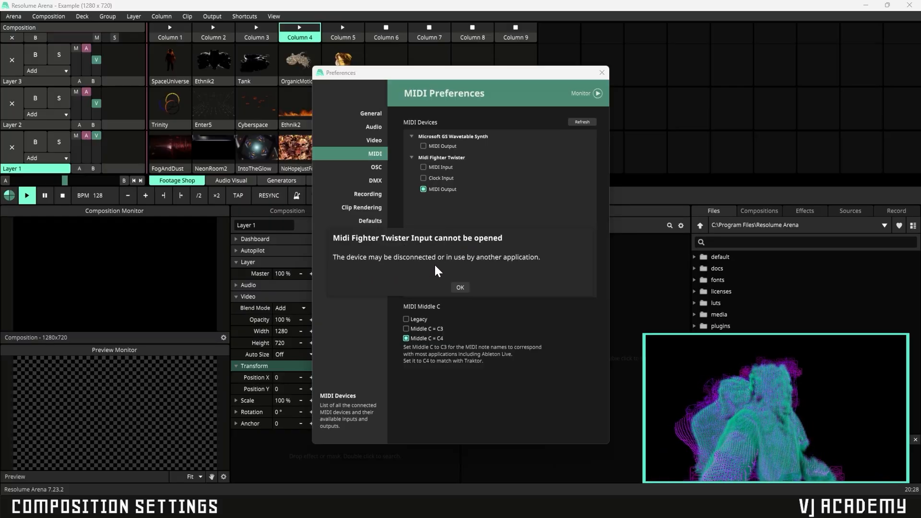
left_click(459, 288)
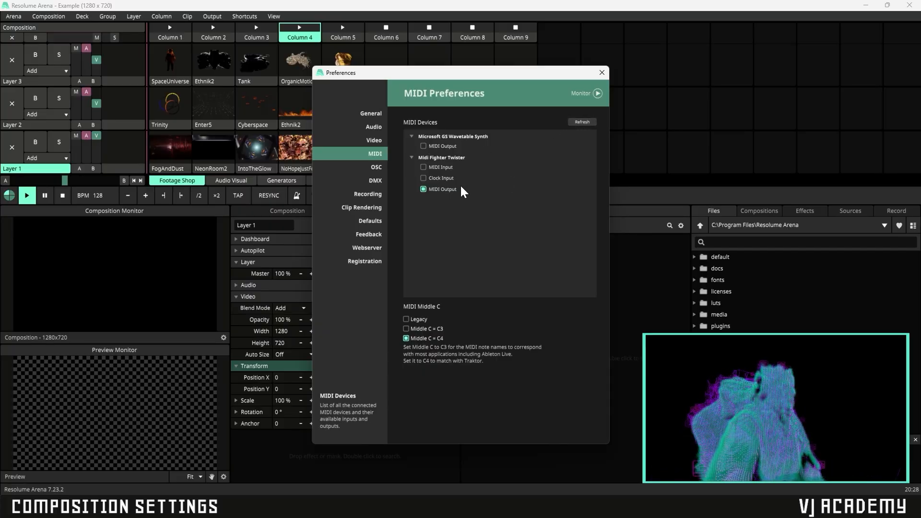
Review the OSC, DMX, Recording and Clip Rendering preferences
left_click(376, 169)
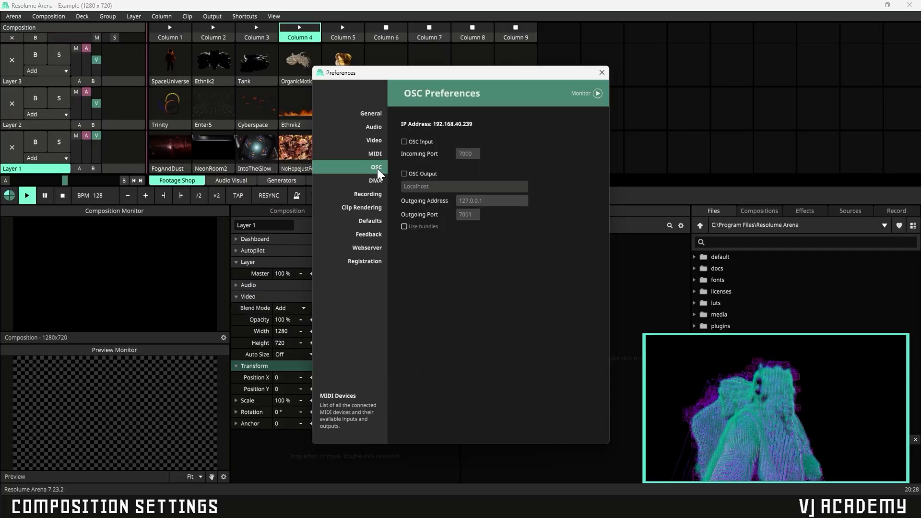
left_click(378, 182)
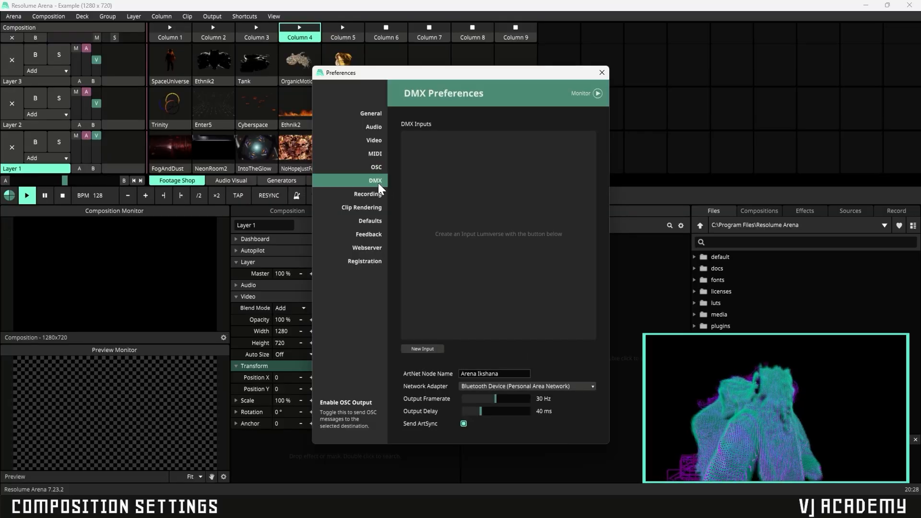
left_click(379, 197)
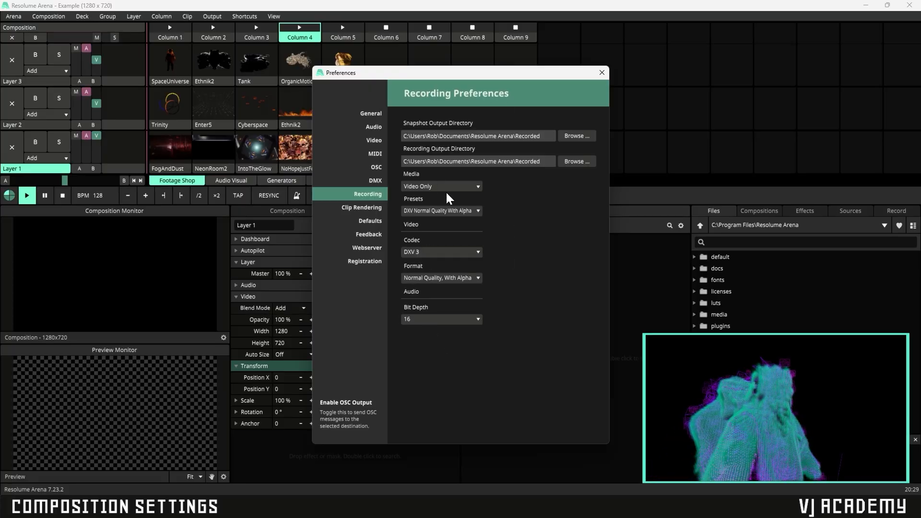
left_click(375, 210)
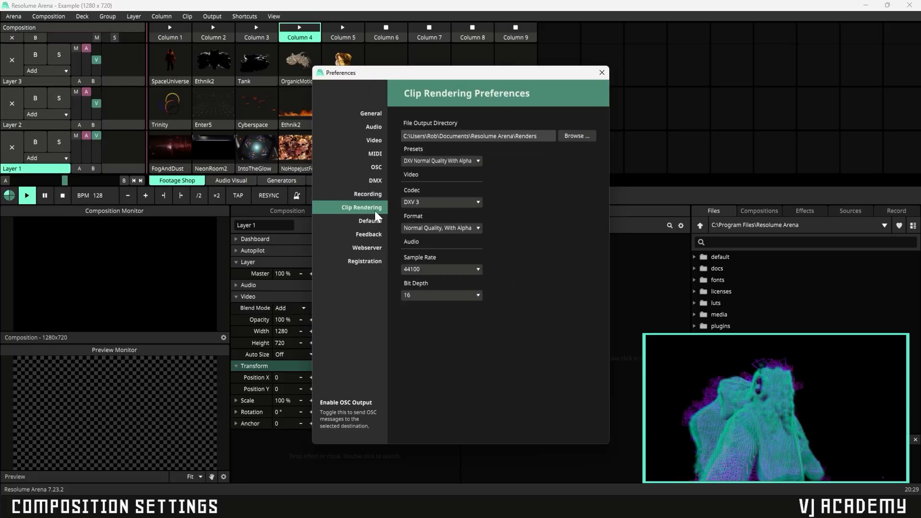
Set the default layer blend mode to Alpha in the Defaults preferences
left_click(372, 222)
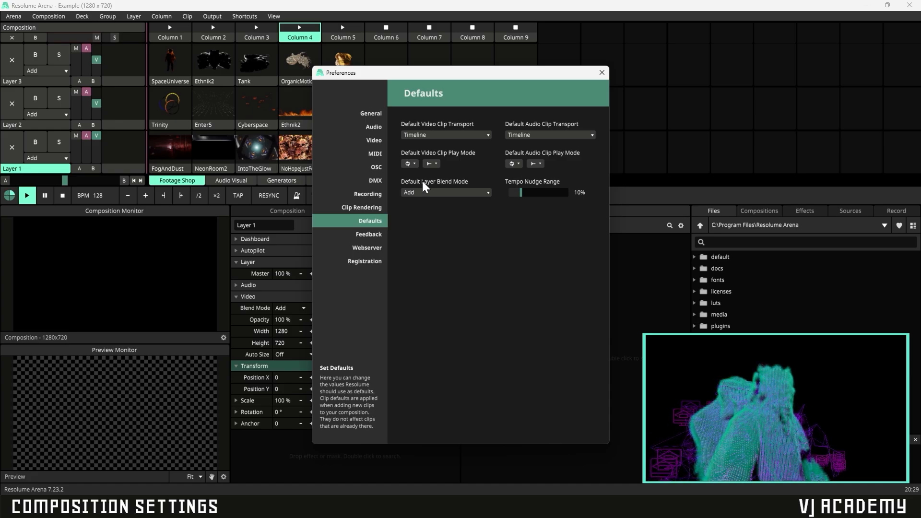
left_click(445, 192)
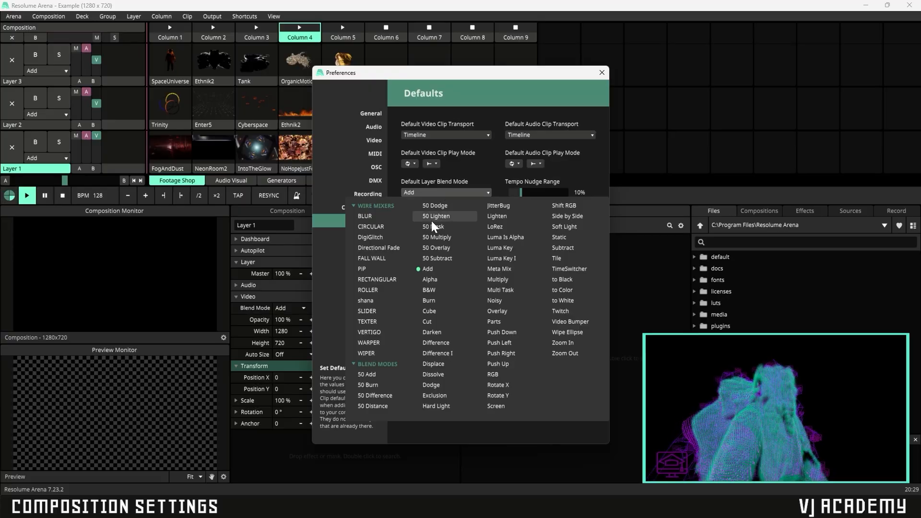
left_click(432, 281)
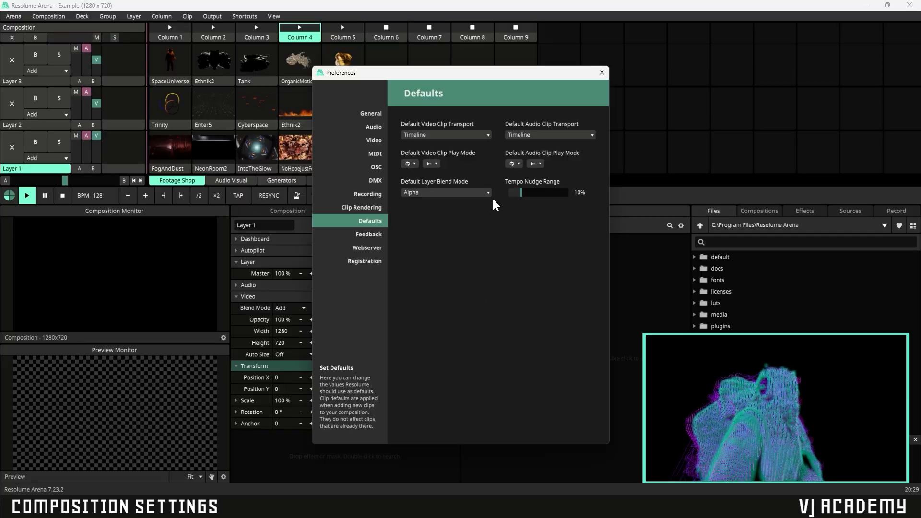
Examine the available default transport options for video clips and audio clips
left_click(448, 135)
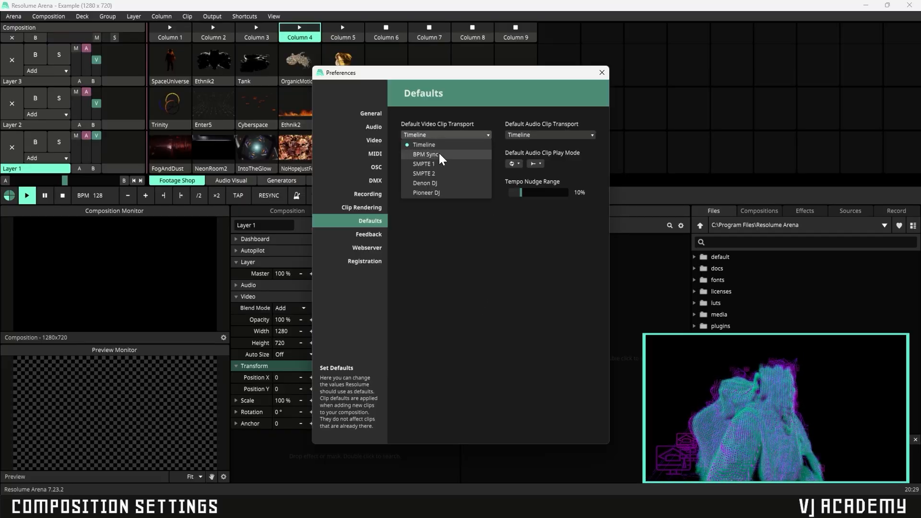
left_click(469, 134)
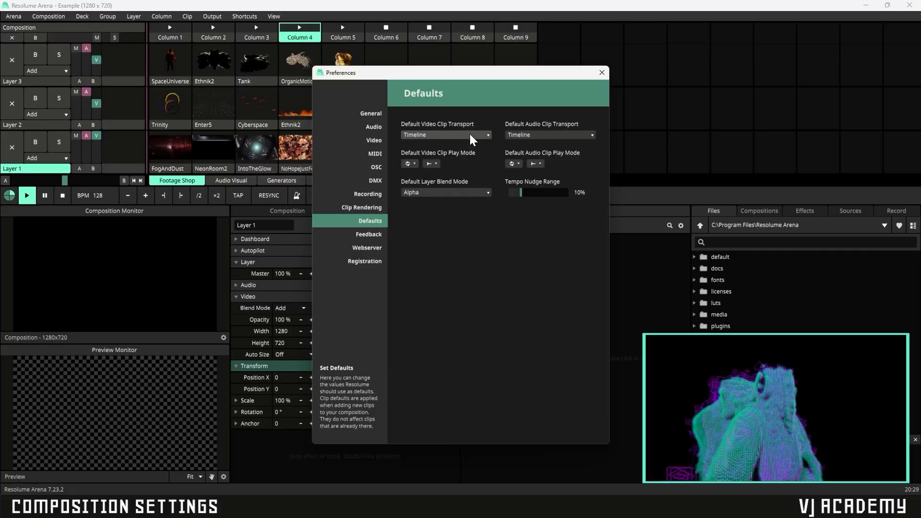
left_click(546, 135)
left_click(547, 134)
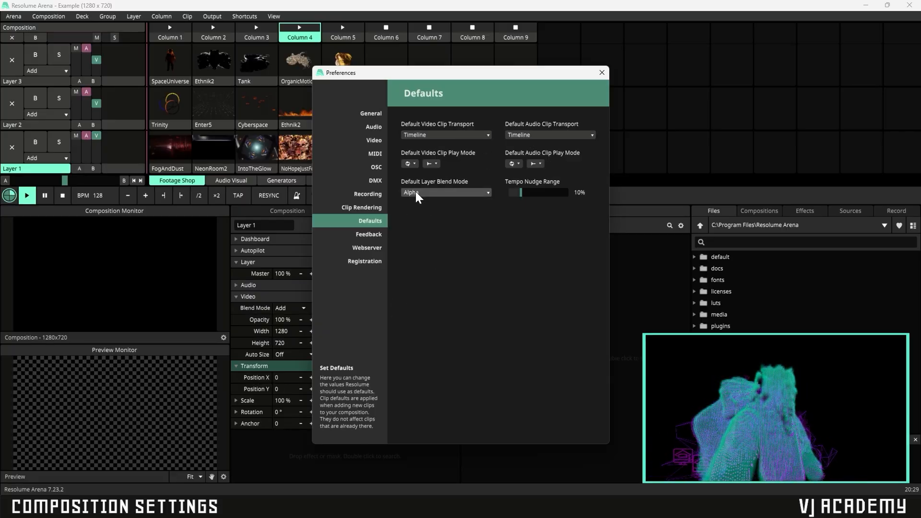
Review the Feedback, Webserver and Registration preferences and close the preferences window
left_click(378, 235)
left_click(371, 246)
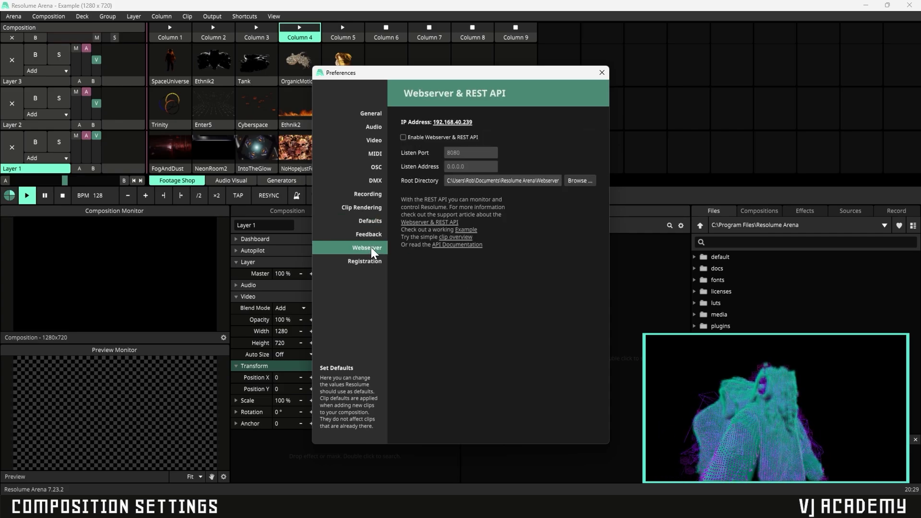
left_click(370, 259)
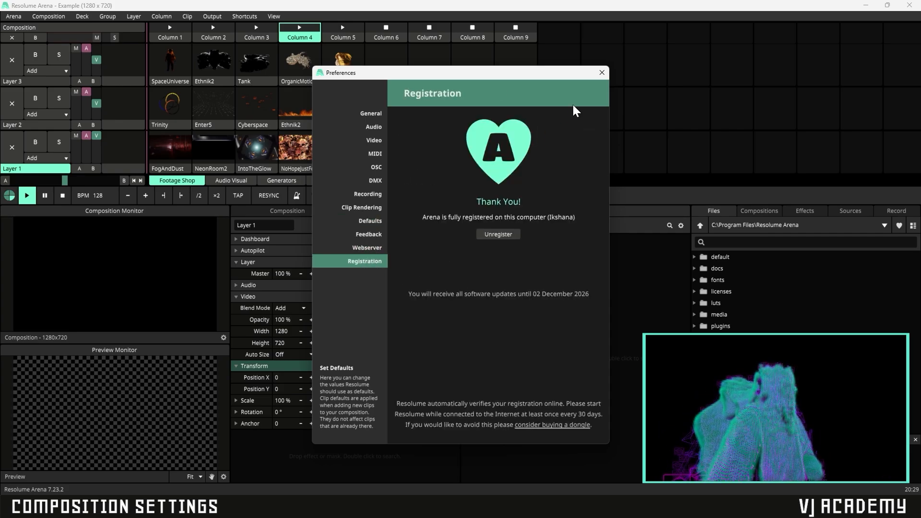
left_click(602, 72)
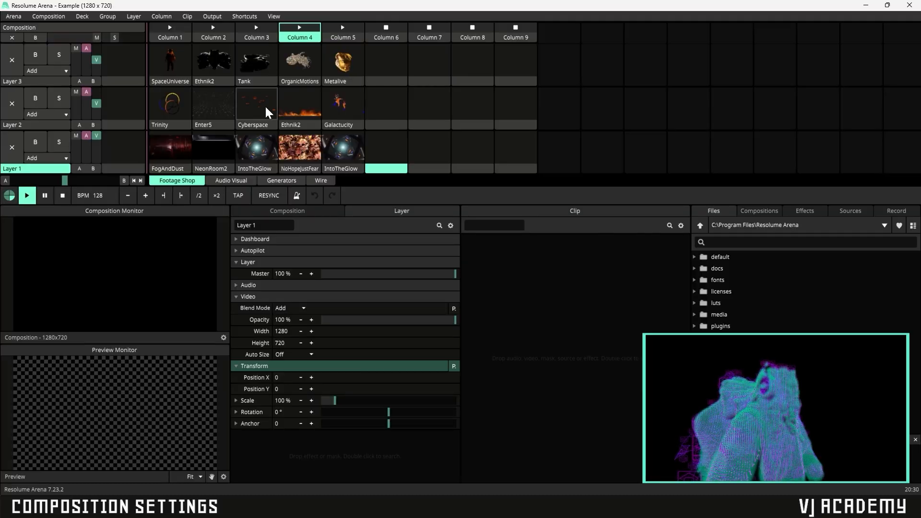
Open the composition settings and rename the composition to Ikshana
left_click(49, 16)
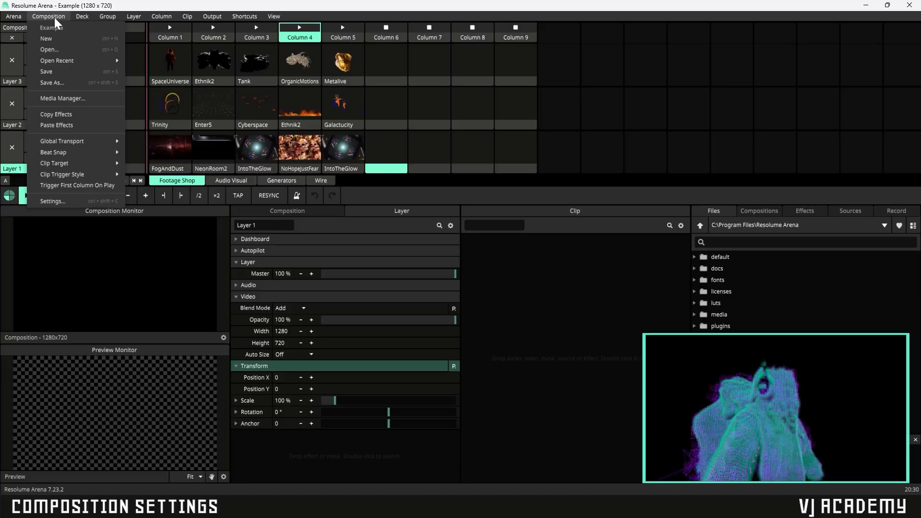
left_click(54, 201)
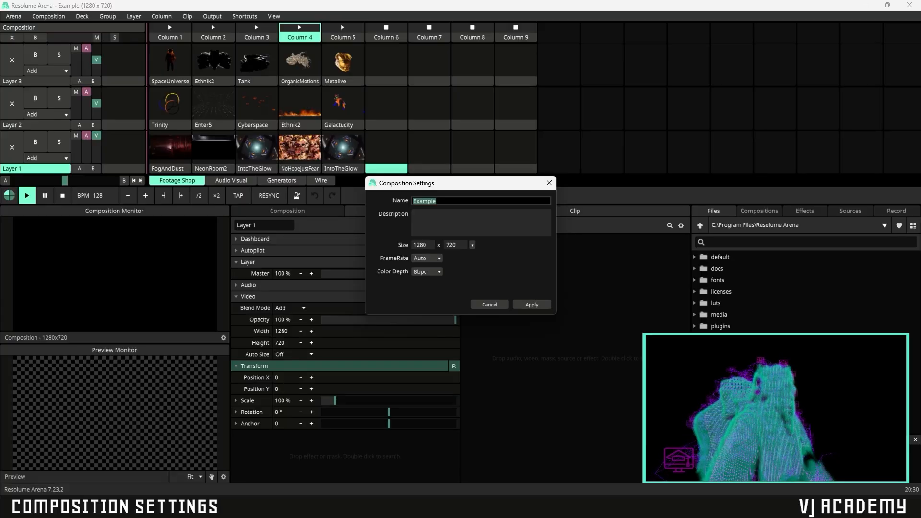
type("I")
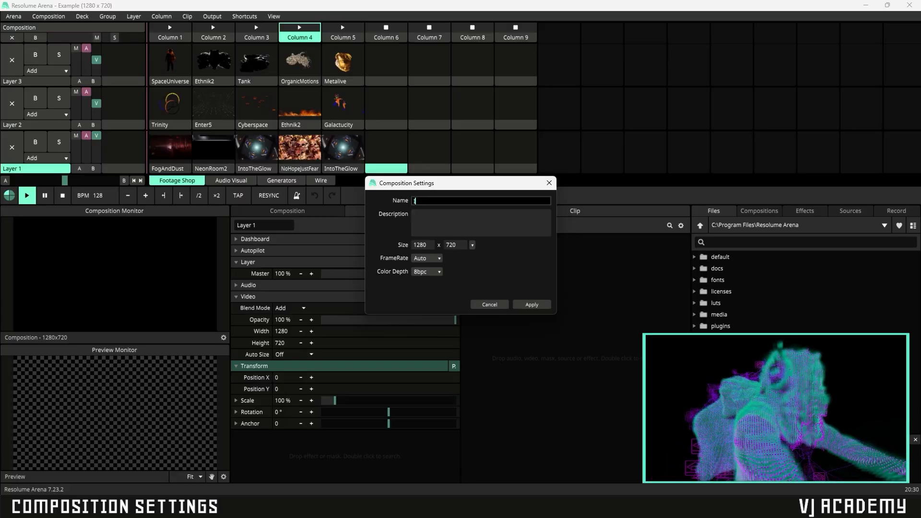
type("kshana")
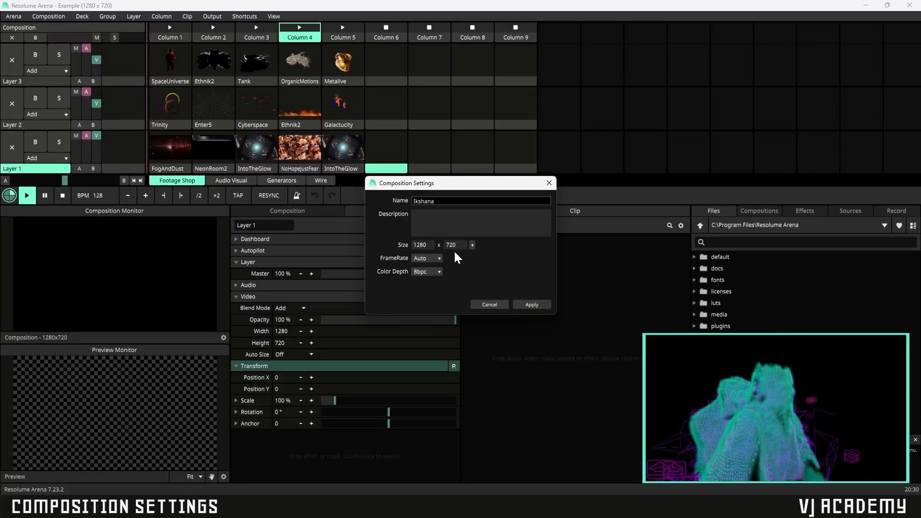
Set the composition size to 1920 x 1080 (1080p, Full HD)
left_click(473, 244)
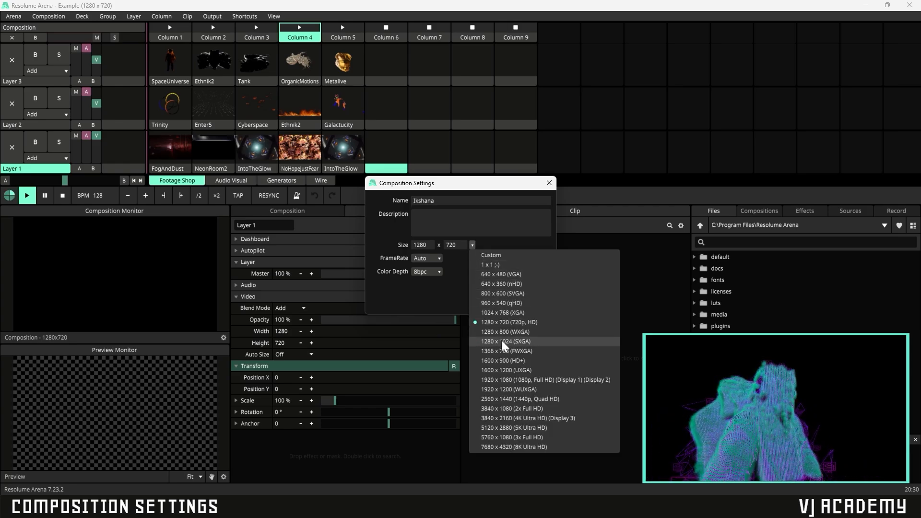
left_click(527, 380)
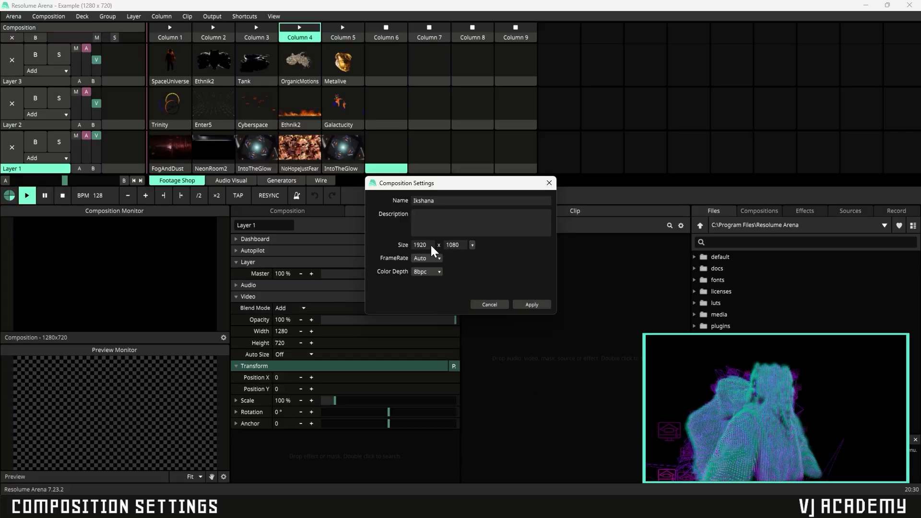
left_click(472, 245)
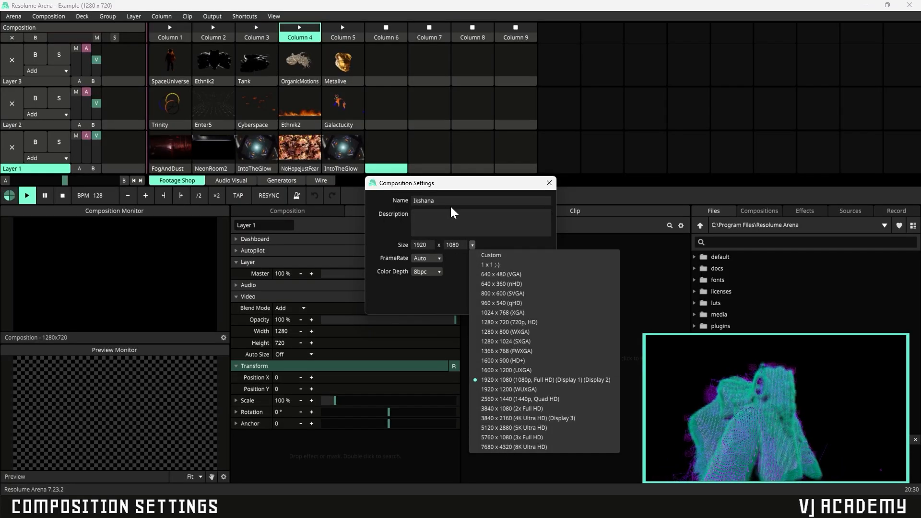
left_click(473, 243)
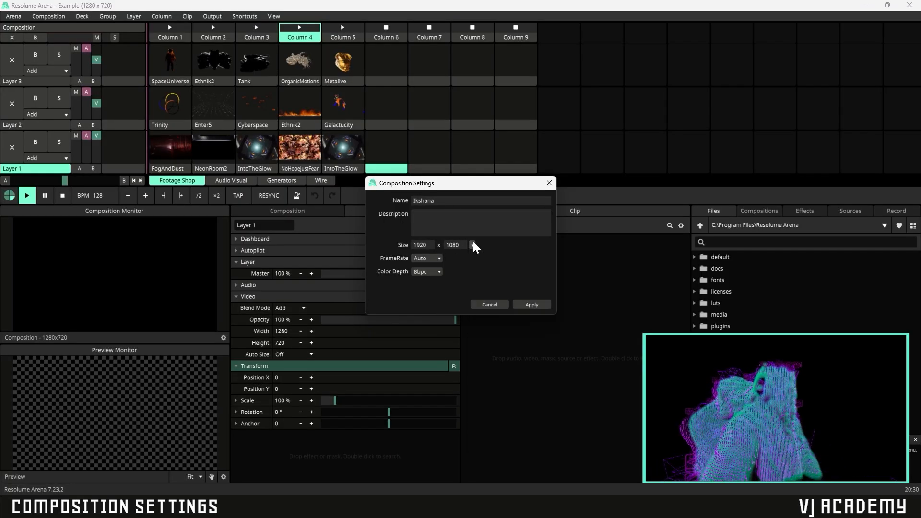
Set the composition frame rate to 60 and apply the composition settings
left_click(439, 258)
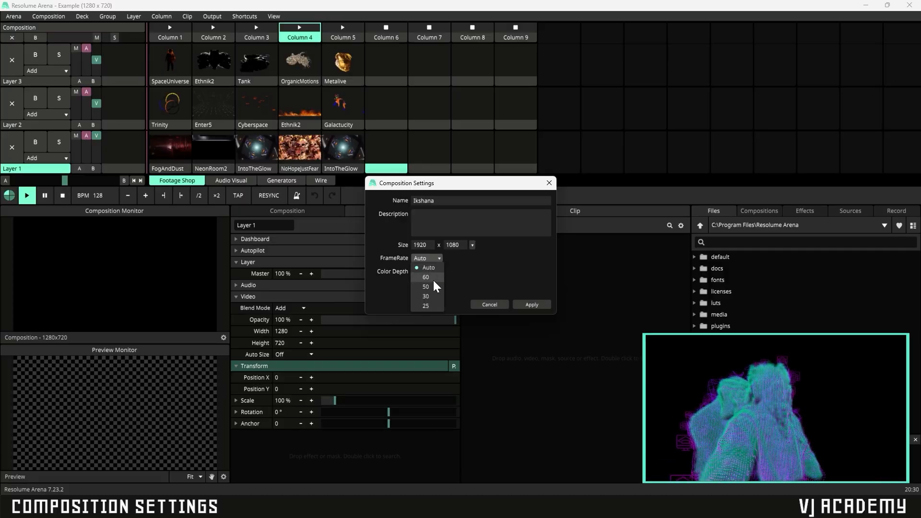
left_click(433, 278)
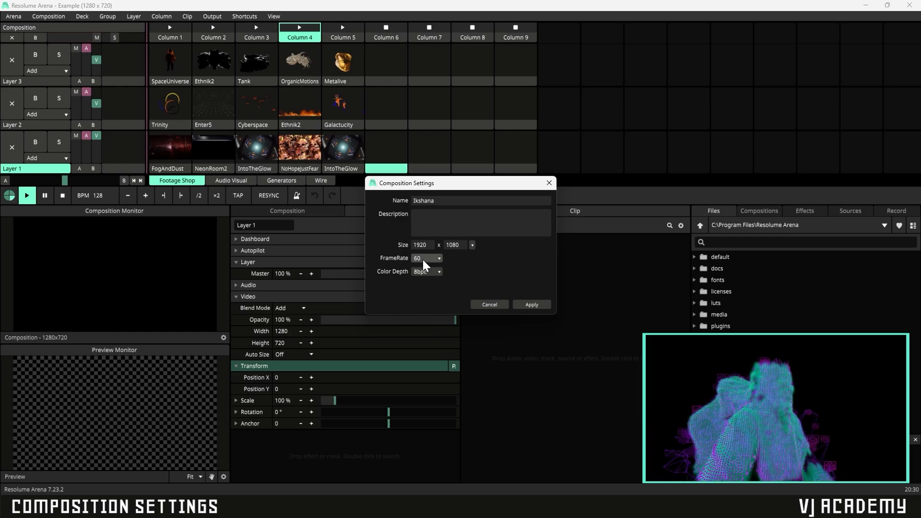
left_click(439, 258)
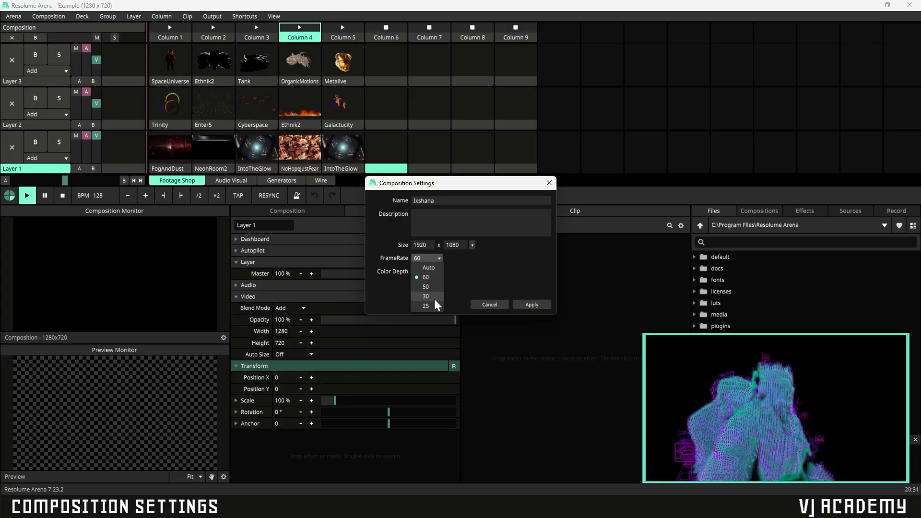
left_click(439, 257)
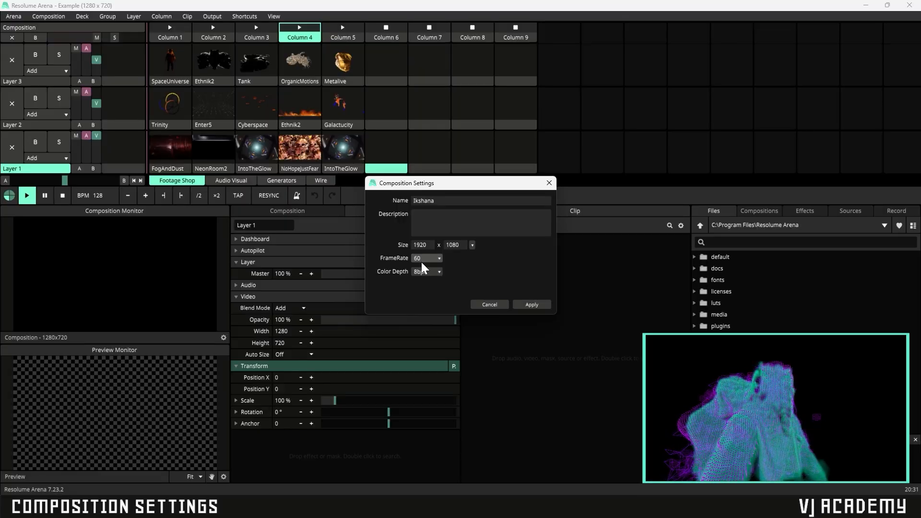
left_click(532, 304)
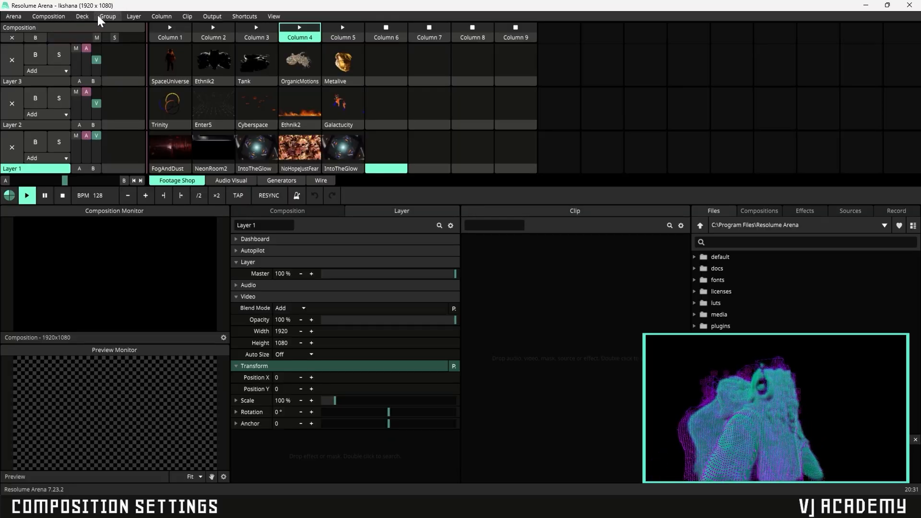
Enable both Texture sharing (Spout) and Network streaming (NDI) for the composition output
left_click(274, 17)
mouse_move(212, 18)
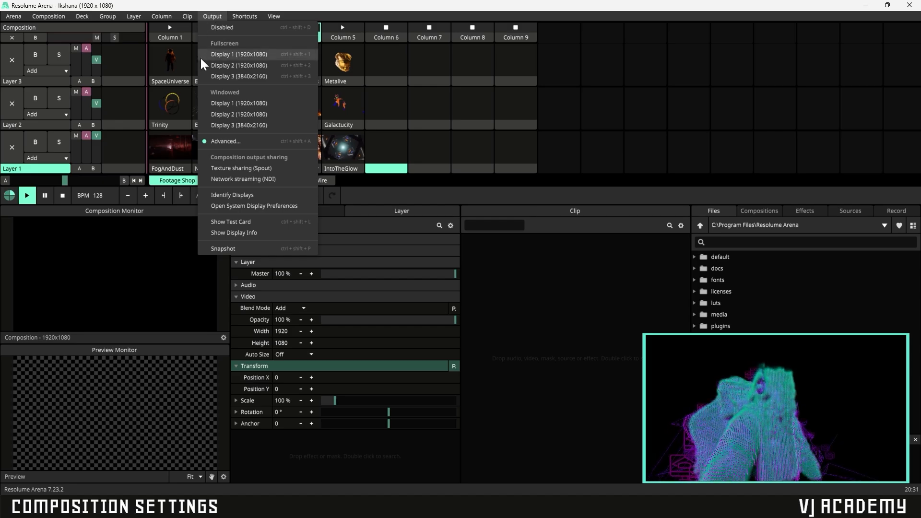
left_click(221, 169)
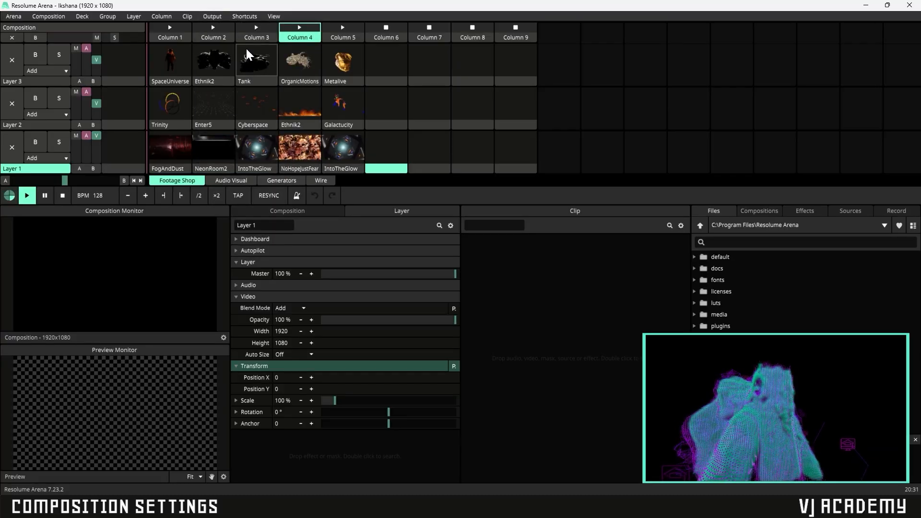
left_click(211, 14)
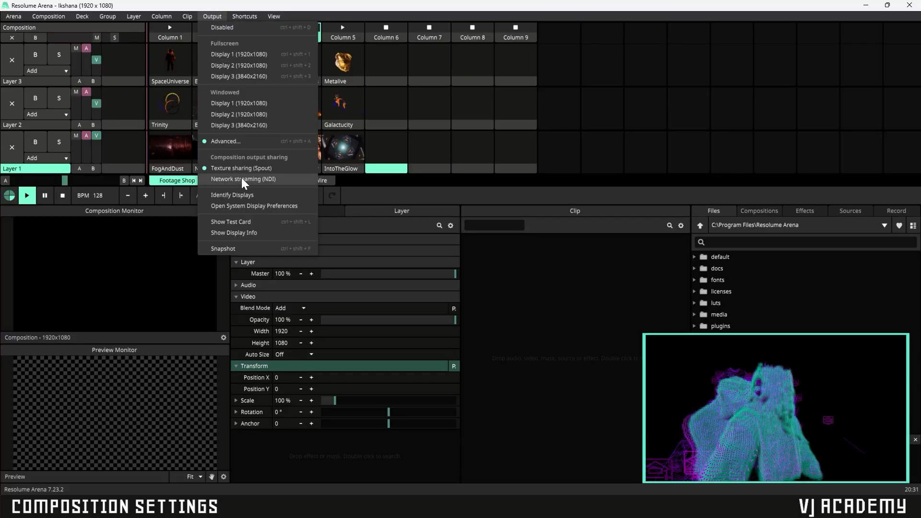
left_click(243, 179)
left_click(213, 16)
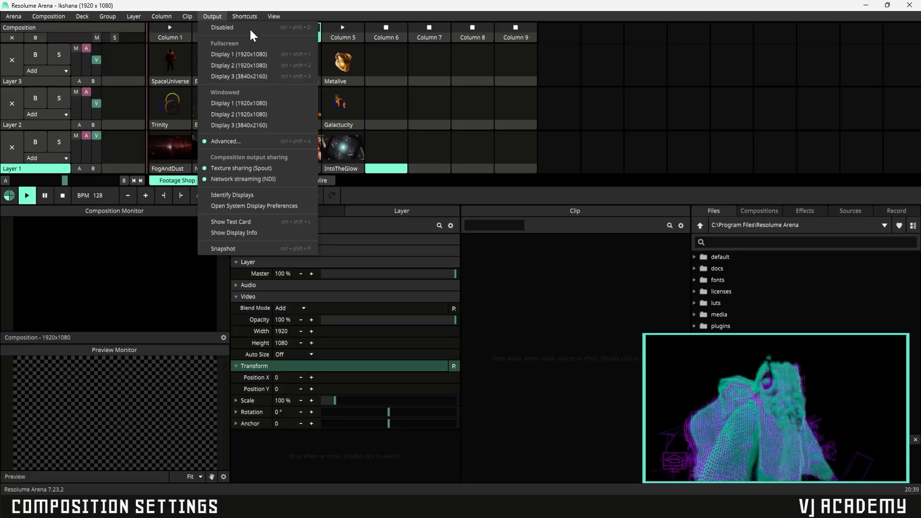
Hide the audio controls, bring them back for comparison, and hide them again
left_click(278, 13)
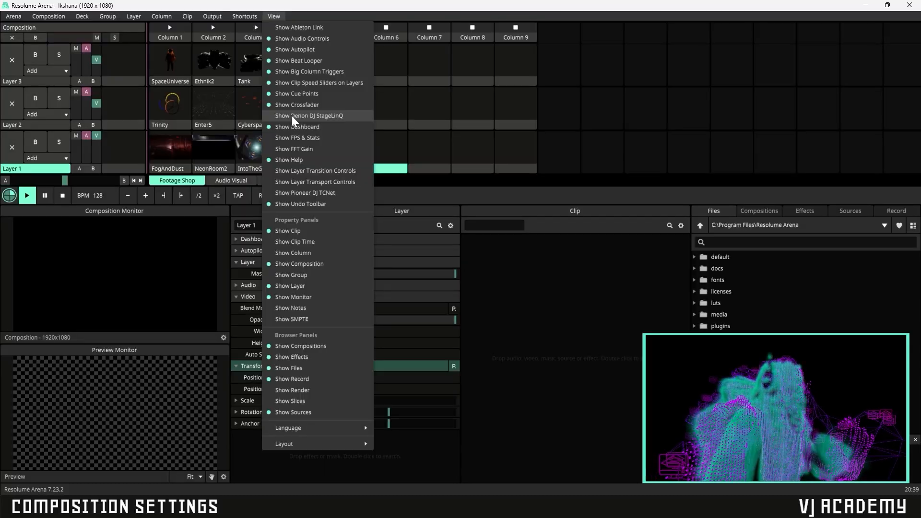
left_click(289, 39)
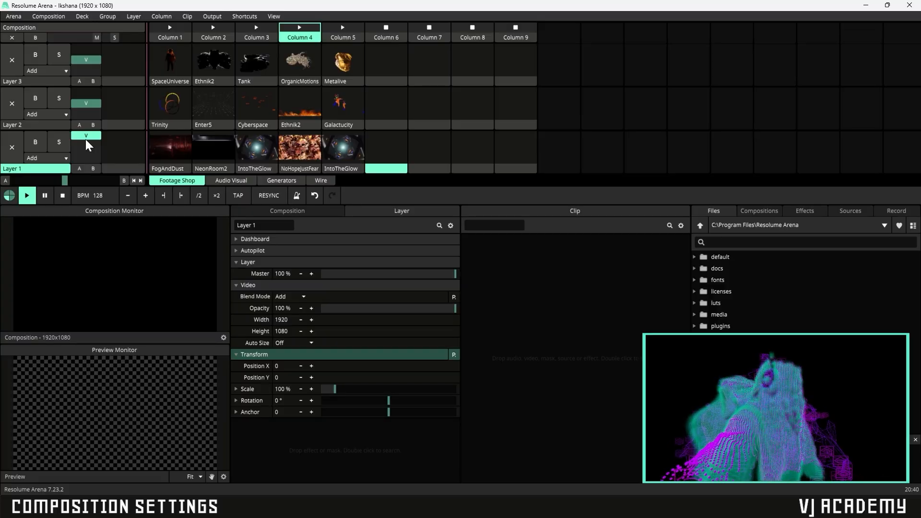
left_click(272, 16)
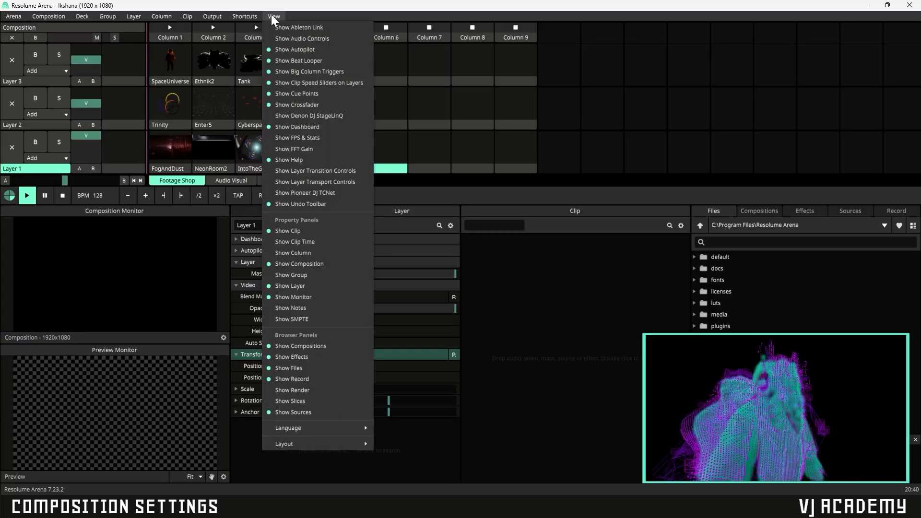
left_click(279, 40)
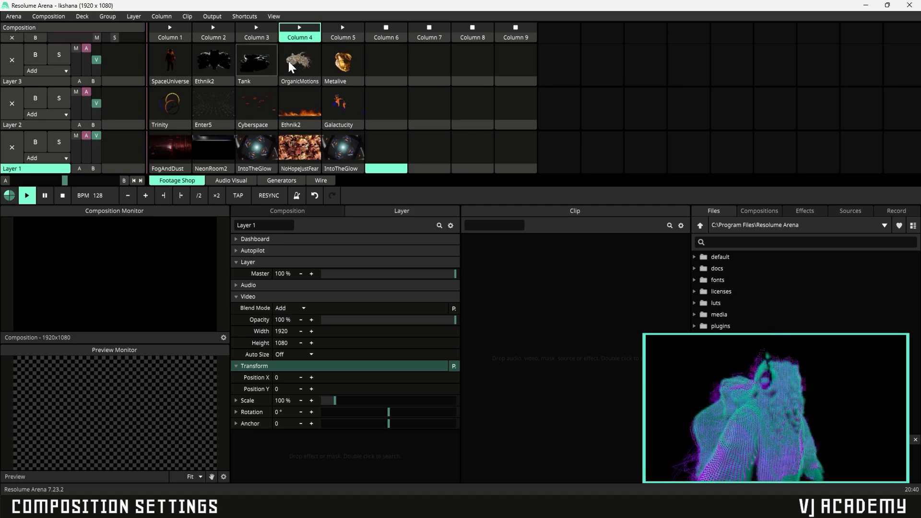
left_click(271, 16)
left_click(286, 40)
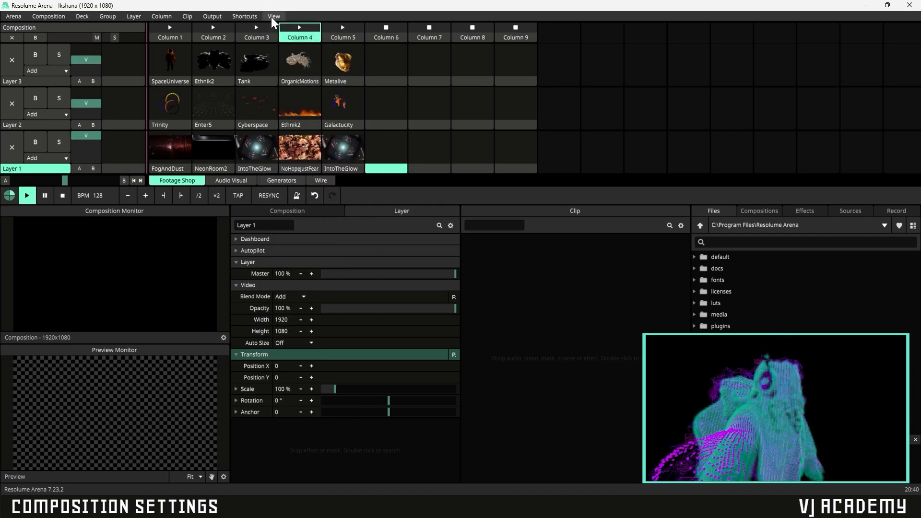
Turn the big column triggers off and back on to compare the column headers
left_click(271, 16)
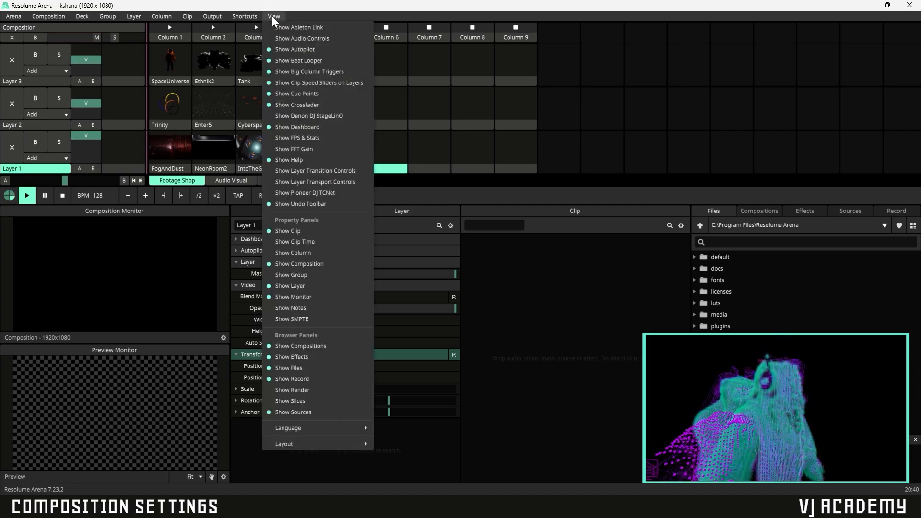
left_click(304, 73)
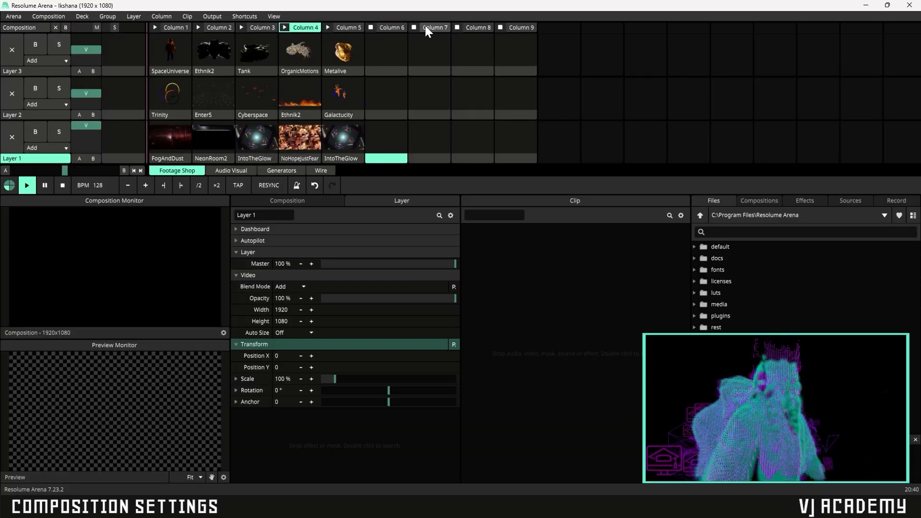
left_click(277, 15)
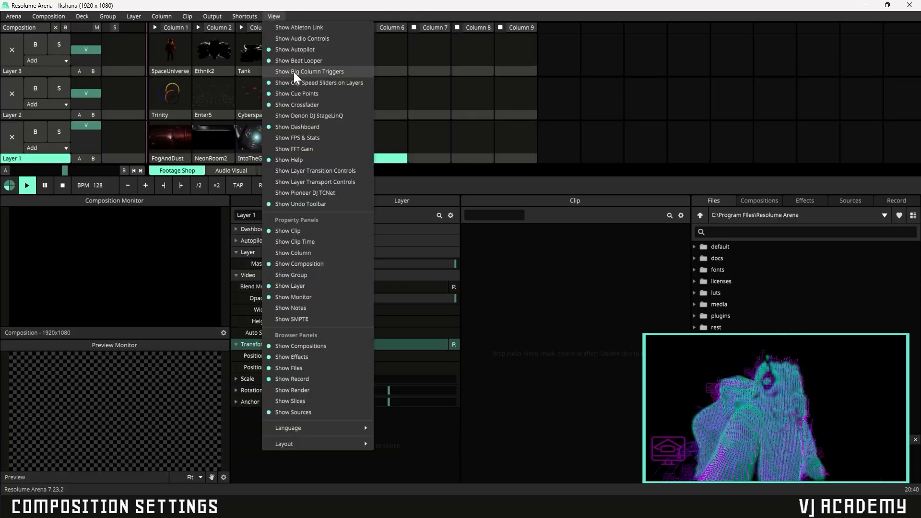
left_click(293, 73)
Show the FPS & Stats read-out and the FFT Gain control in the interface
left_click(273, 16)
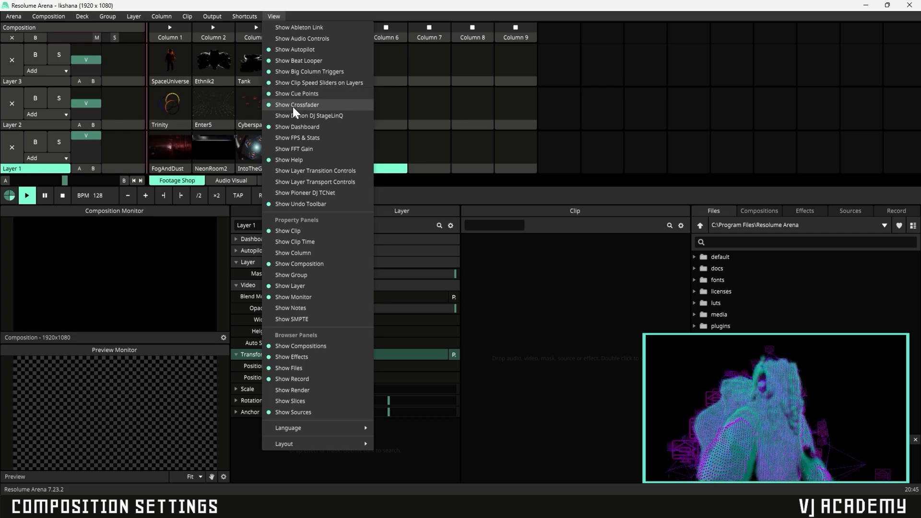
left_click(286, 137)
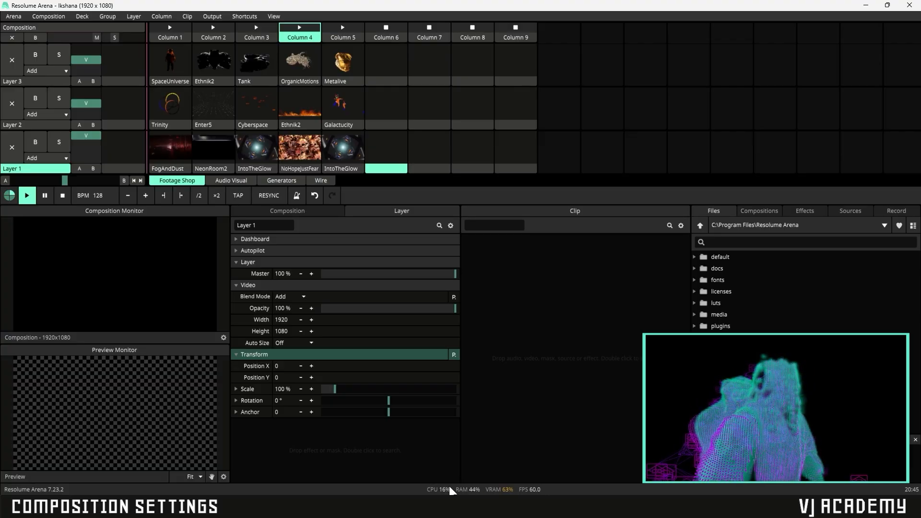
left_click(272, 16)
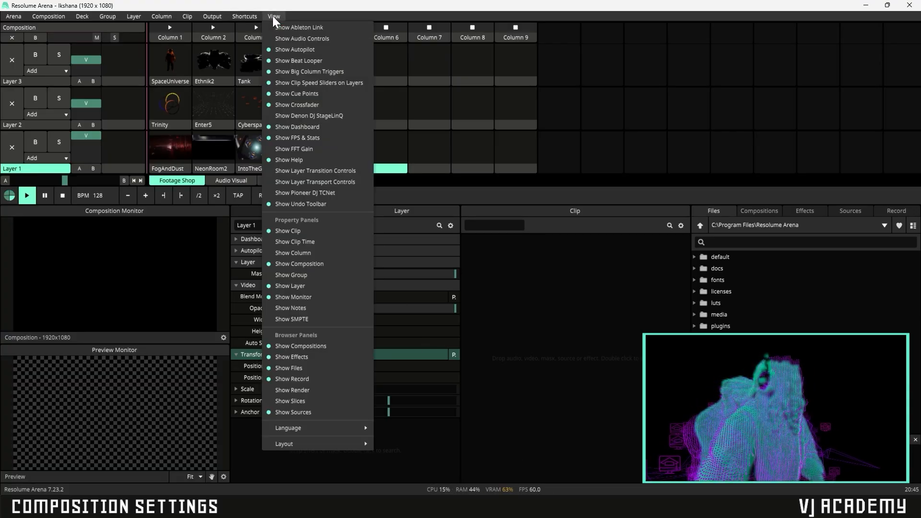
left_click(317, 148)
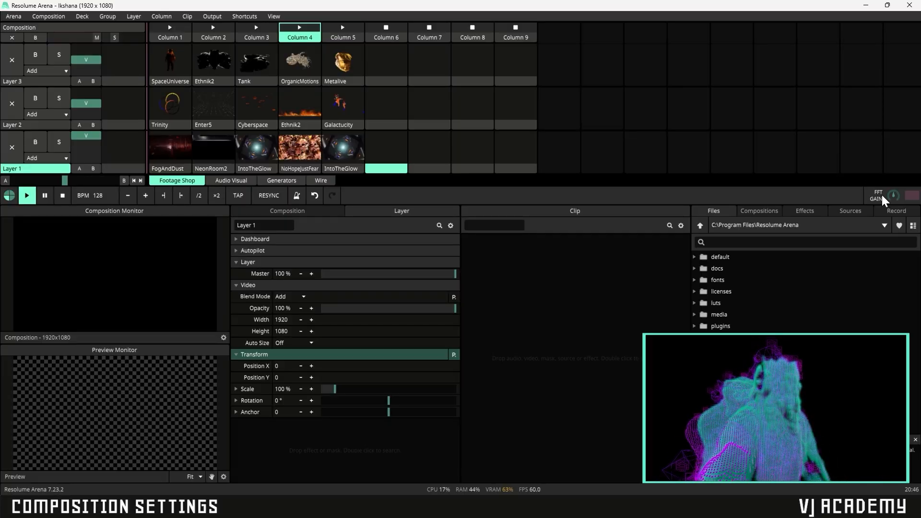
left_click(277, 19)
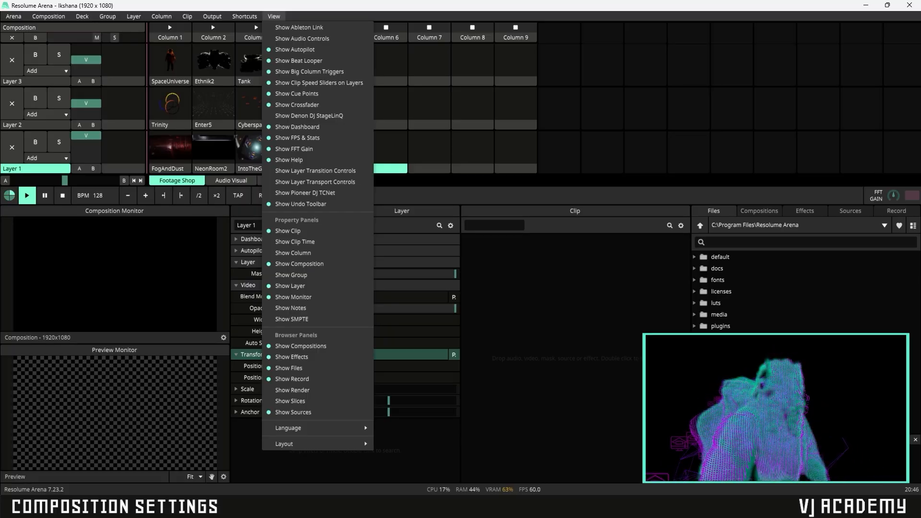
left_click(622, 188)
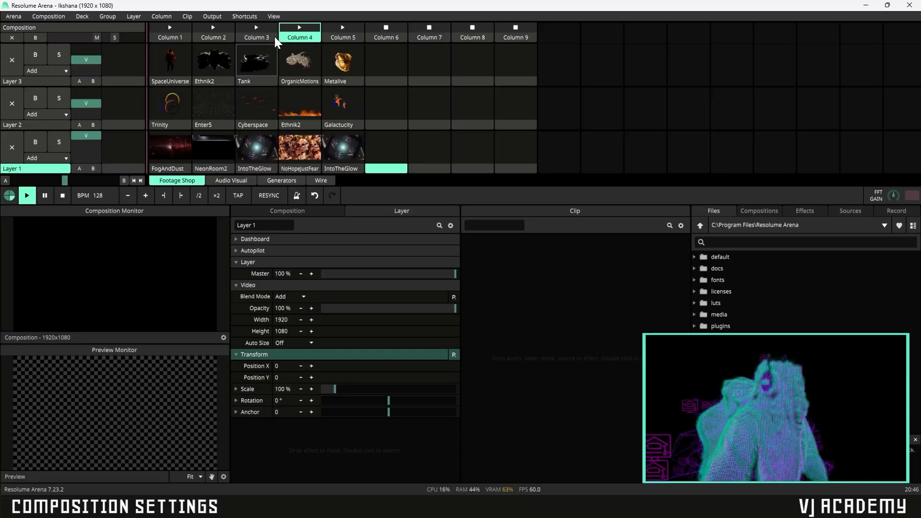
Show the layer transition controls and try a transition on Layer 1 from the NoHopeJustFear clip to the IntoTheGlow clip in column 5
left_click(281, 16)
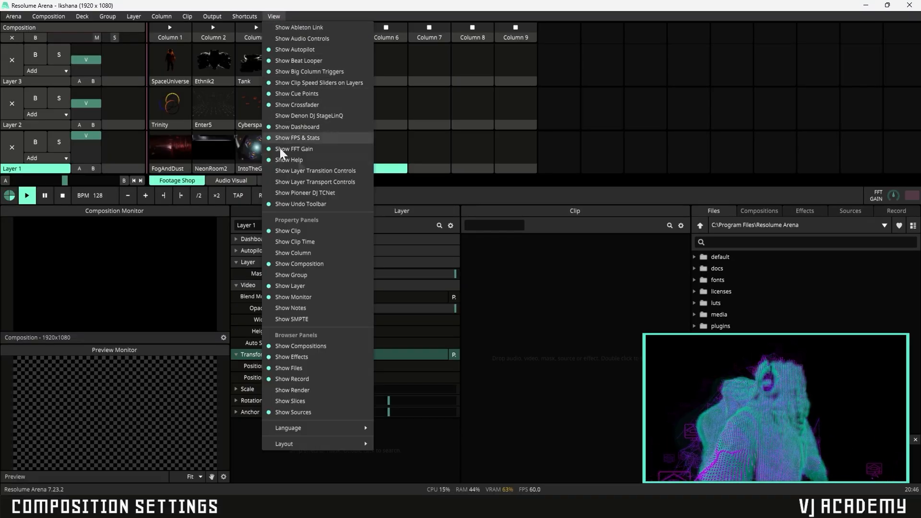
left_click(297, 170)
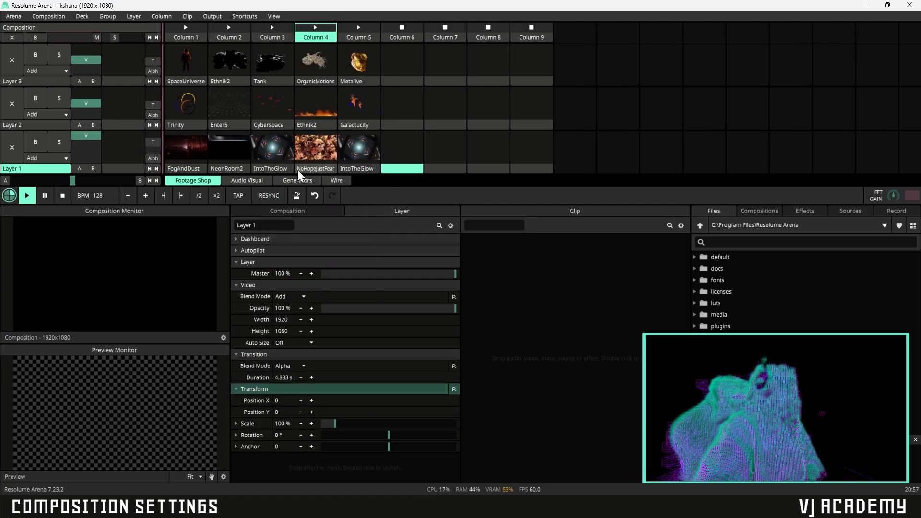
left_click(314, 150)
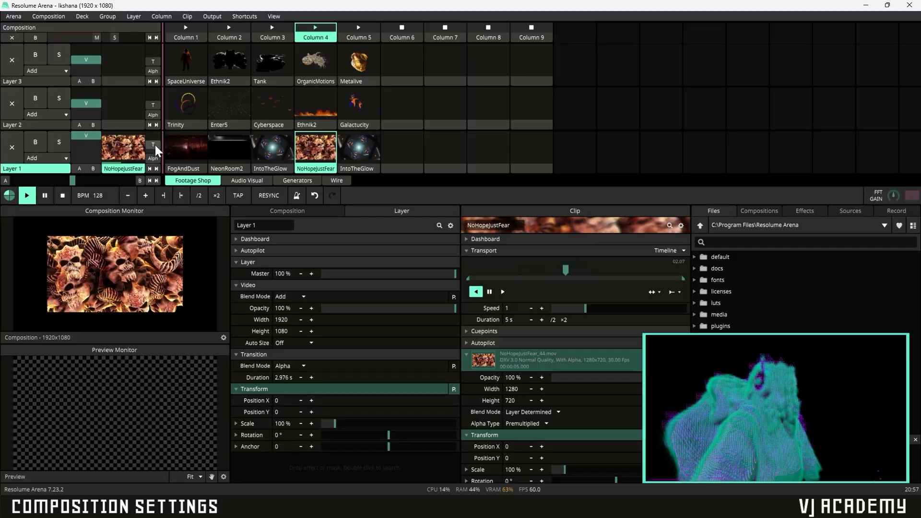
left_click(368, 150)
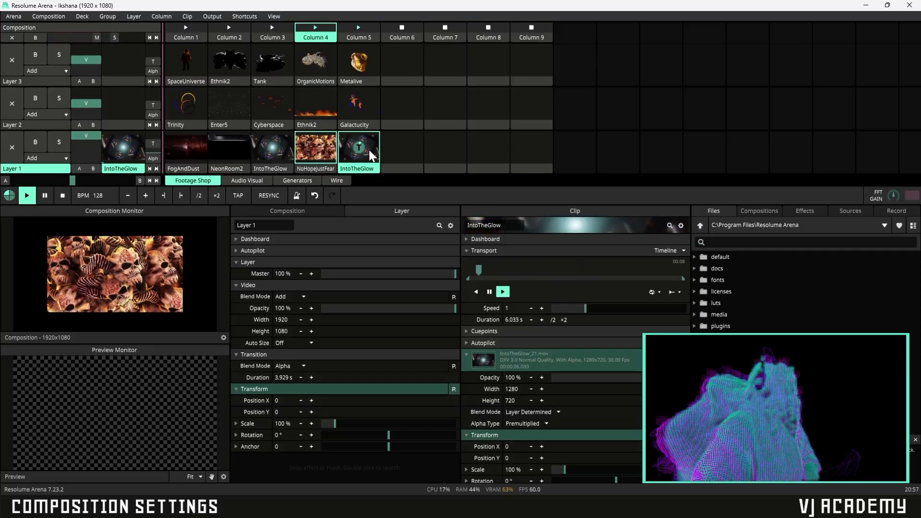
Adjust Layer 1's transition duration to 4.033 s
left_click_drag(152, 143, 154, 145)
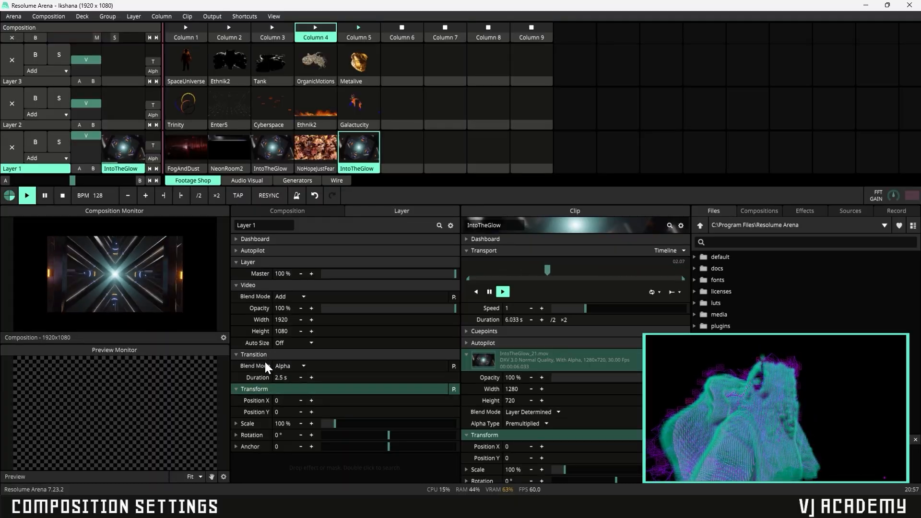
left_click(301, 378)
left_click_drag(271, 376, 313, 381)
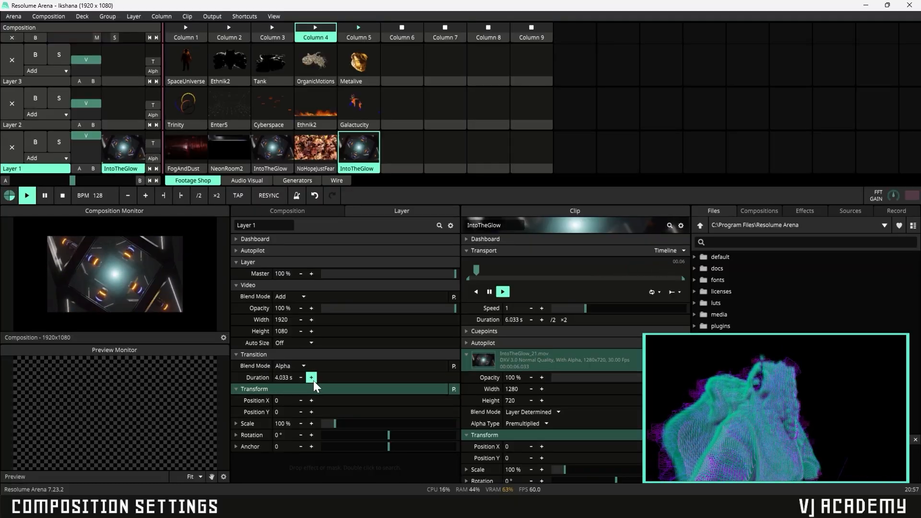
Examine the blend modes available for Layer 1's transition without choosing a different one
left_click(290, 366)
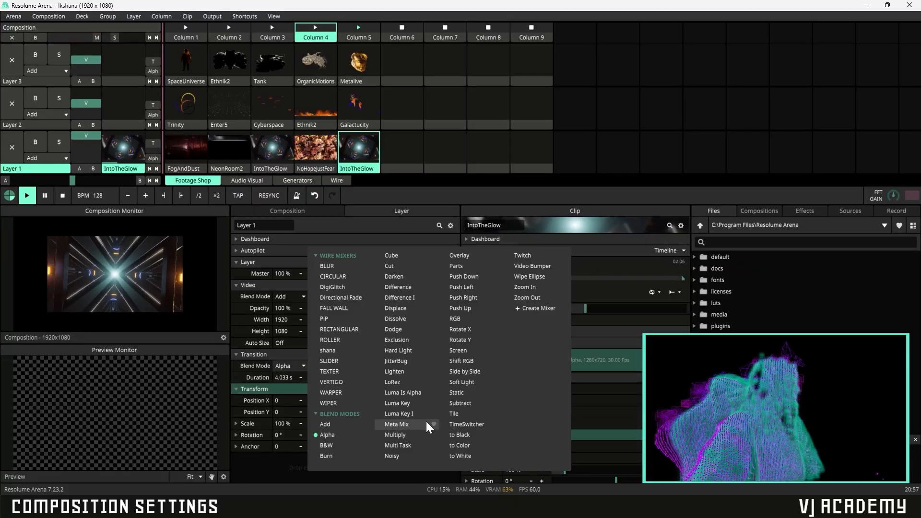
left_click(152, 159)
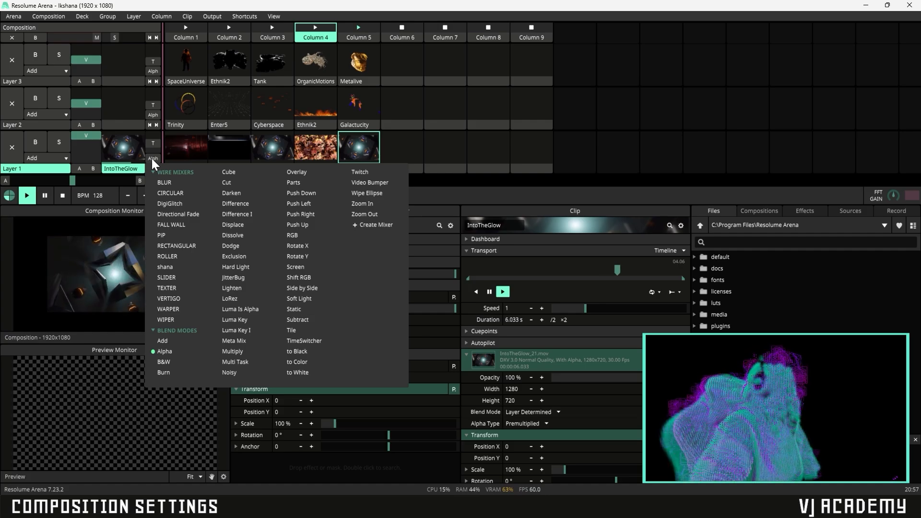
left_click(152, 157)
left_click(151, 157)
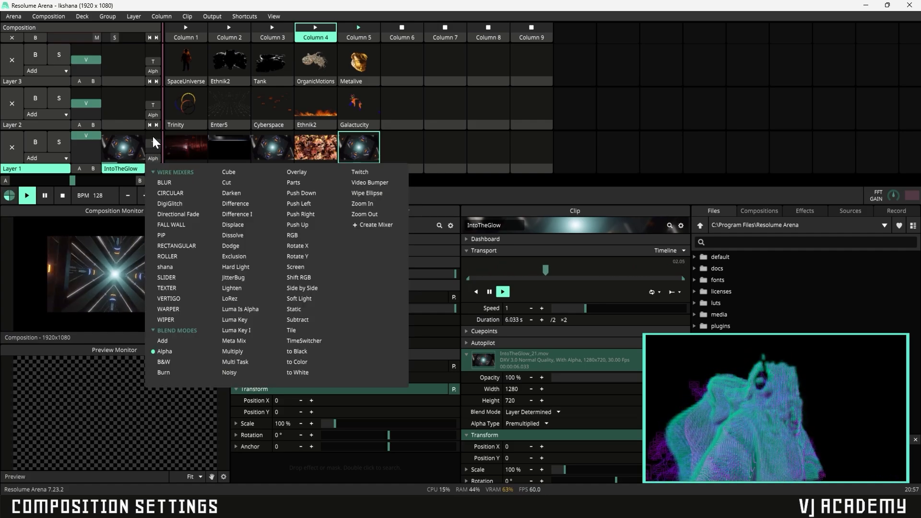
left_click(156, 160)
left_click(157, 159)
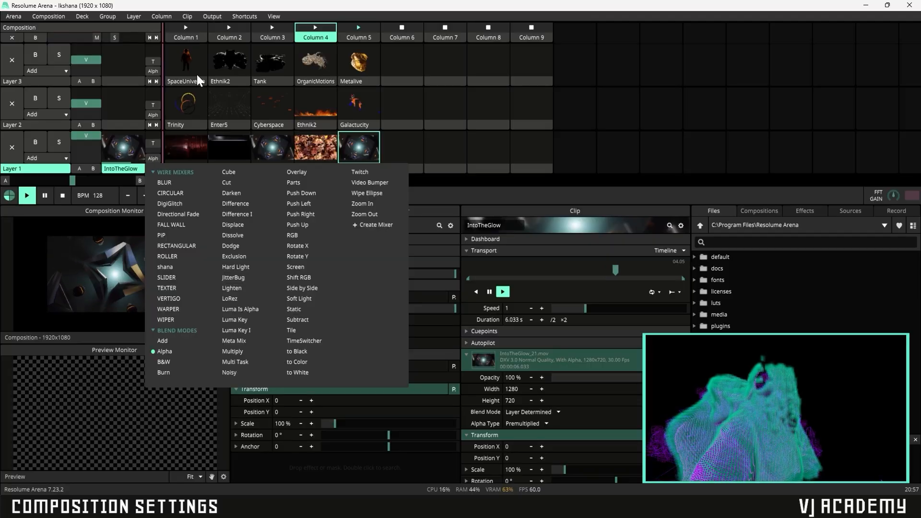
Show the layer transport controls and use them to play Layer 1's clip backwards and forwards again
left_click(272, 16)
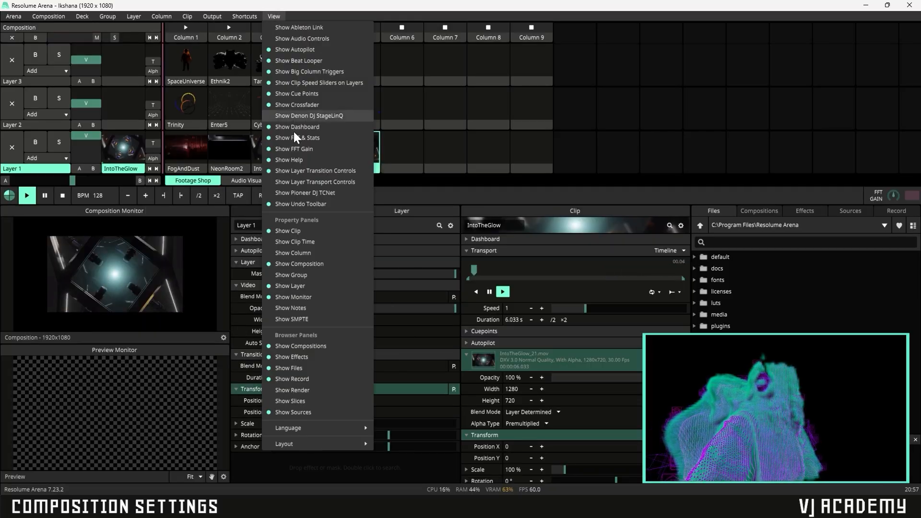
left_click(299, 182)
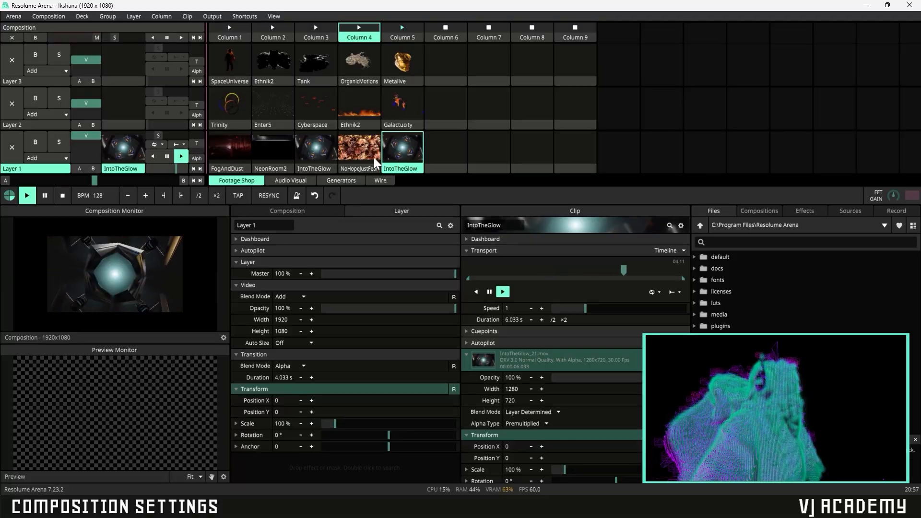
left_click(153, 159)
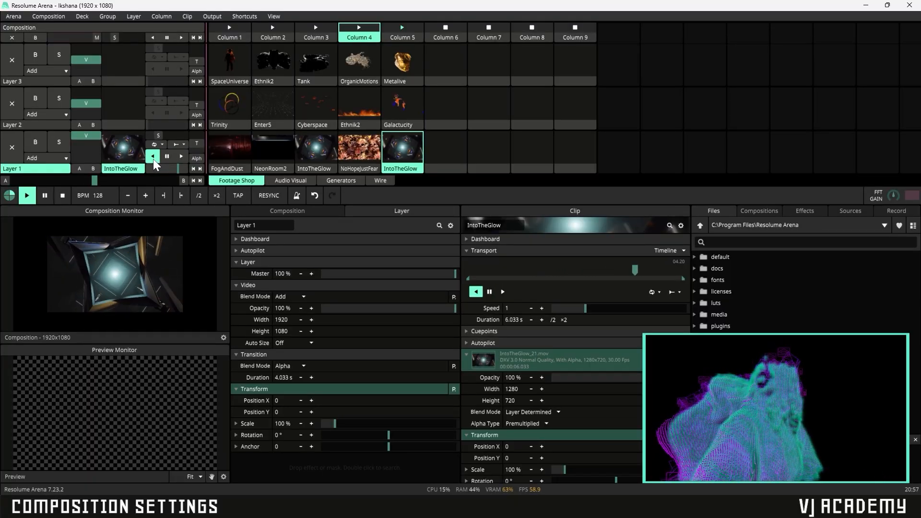
left_click(181, 156)
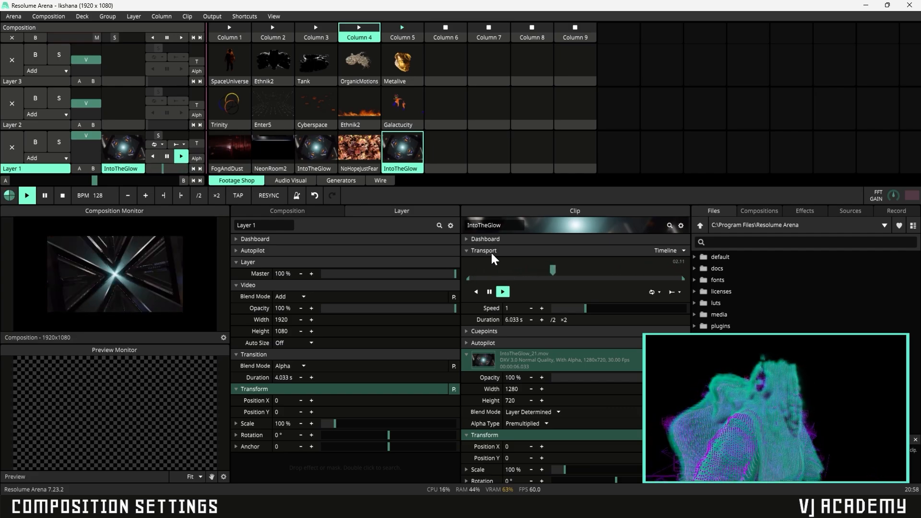
Check the IntoTheGlow clip's play mode and transport options, and set it playing backwards from Layer 1's transport controls
left_click(653, 293)
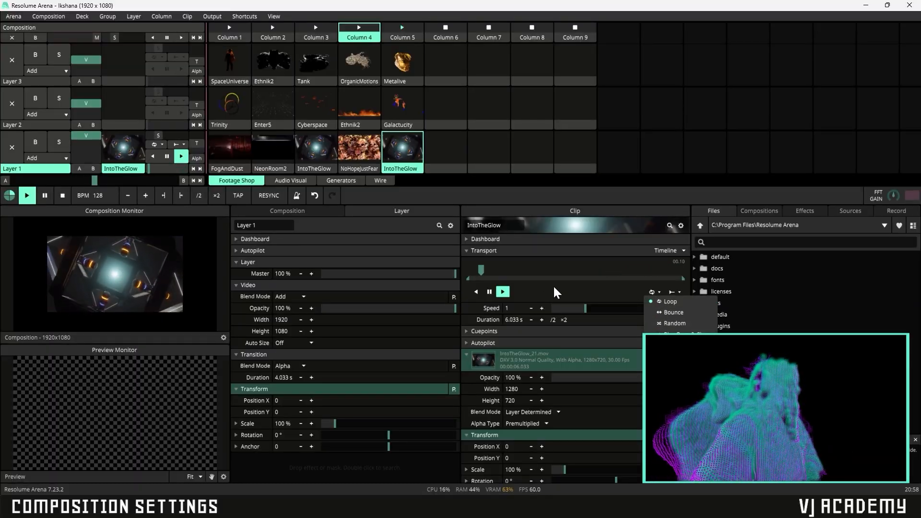
left_click(658, 253)
left_click(639, 253)
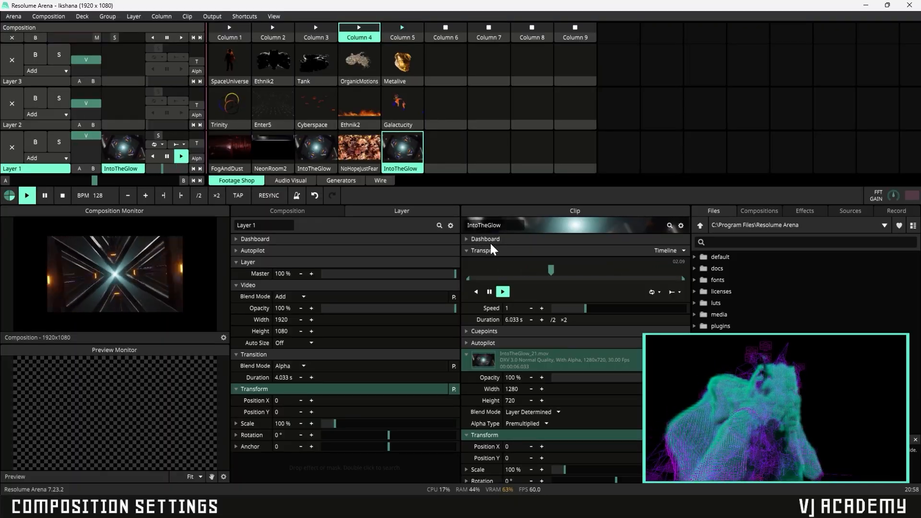
left_click(156, 158)
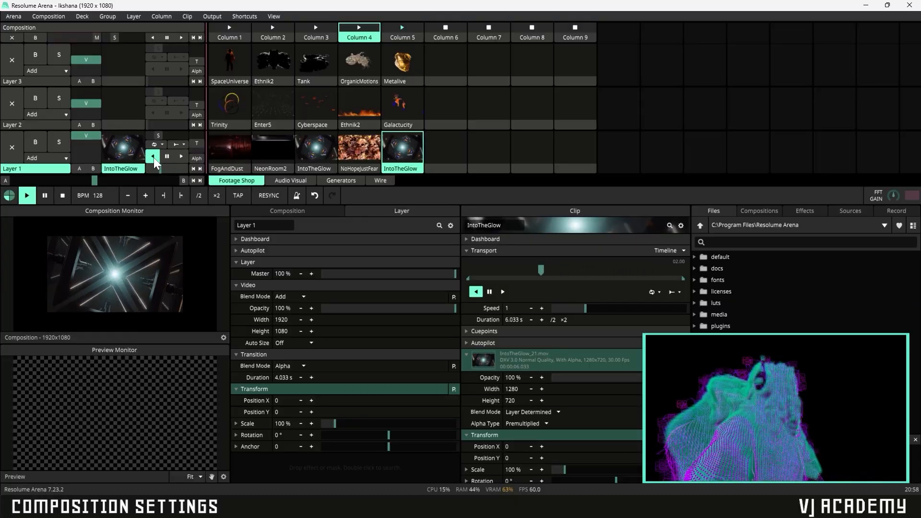
Alternate Layer 1's clip between forward and backward playback from the layer transport controls, ending with forward playback
left_click(177, 157)
left_click(152, 159)
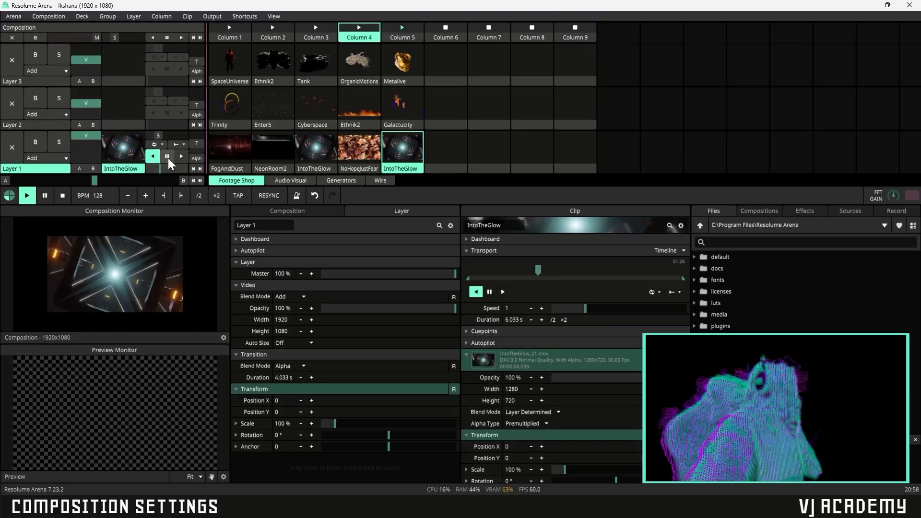
left_click(178, 158)
left_click(153, 157)
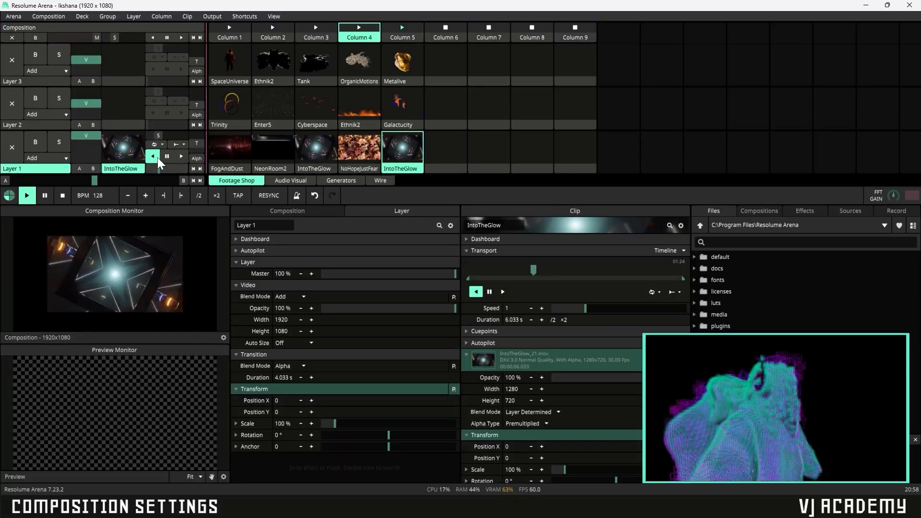
left_click(179, 156)
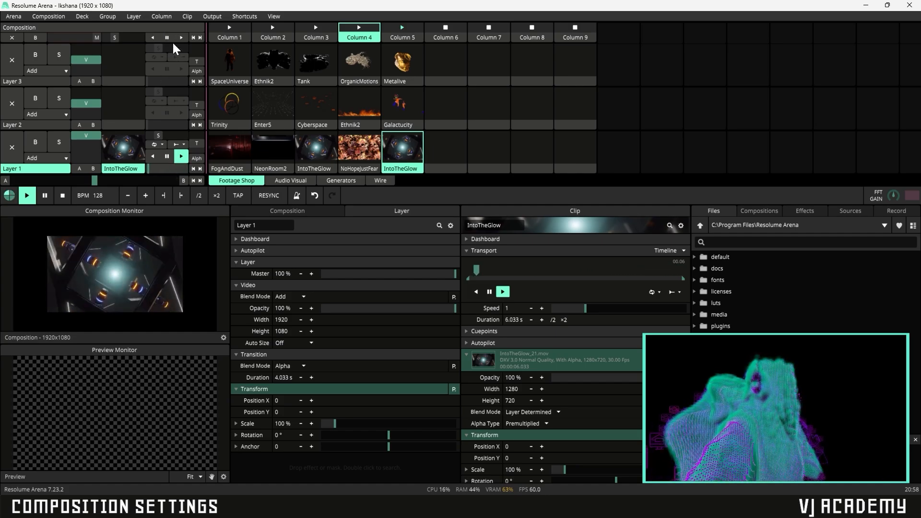
Hide the layer transport controls and try the undo toolbar's visibility option
left_click(274, 16)
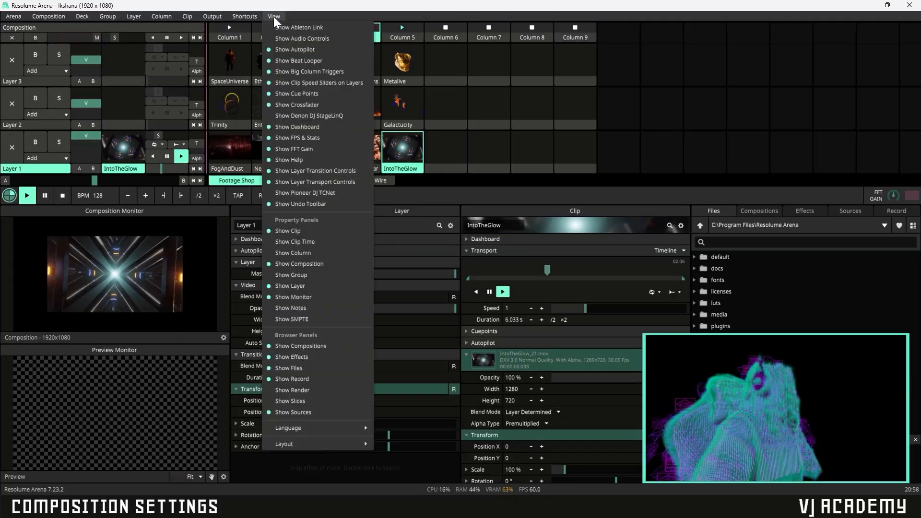
left_click(316, 183)
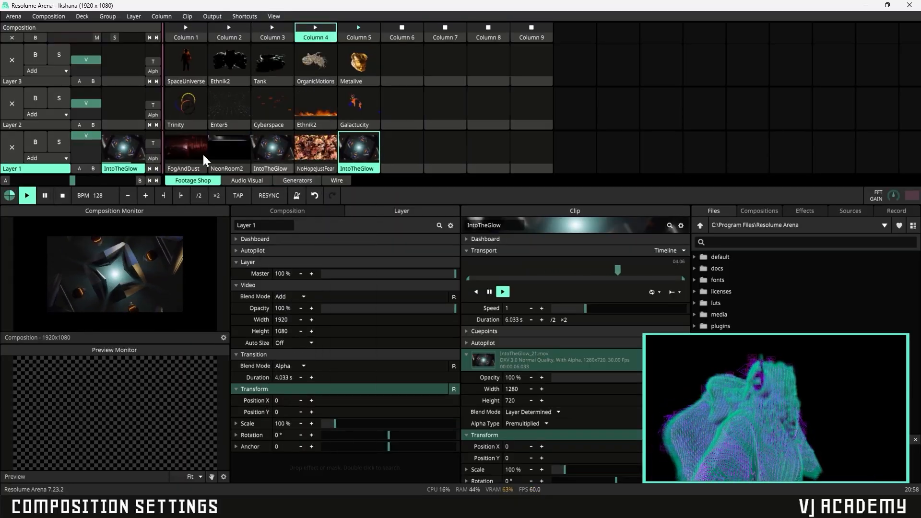
left_click(275, 16)
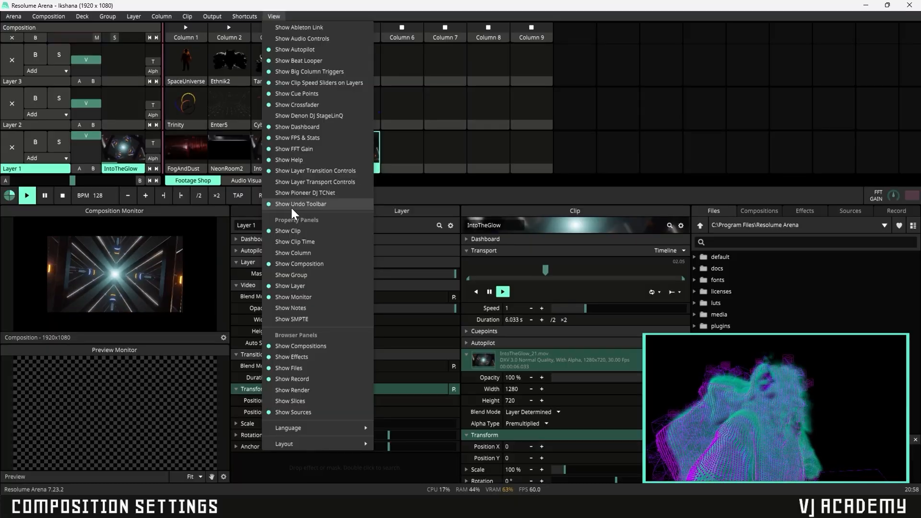
left_click(309, 207)
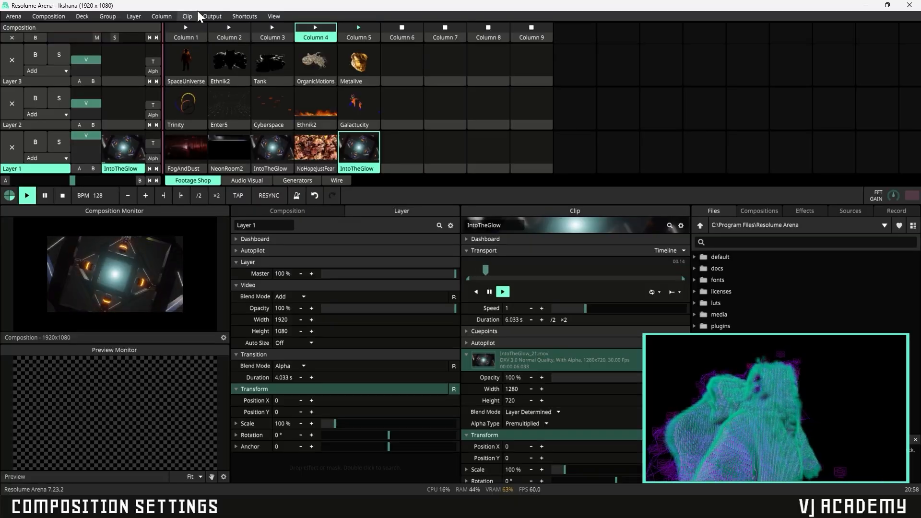
Review the available property panels and show the Group panel
left_click(274, 16)
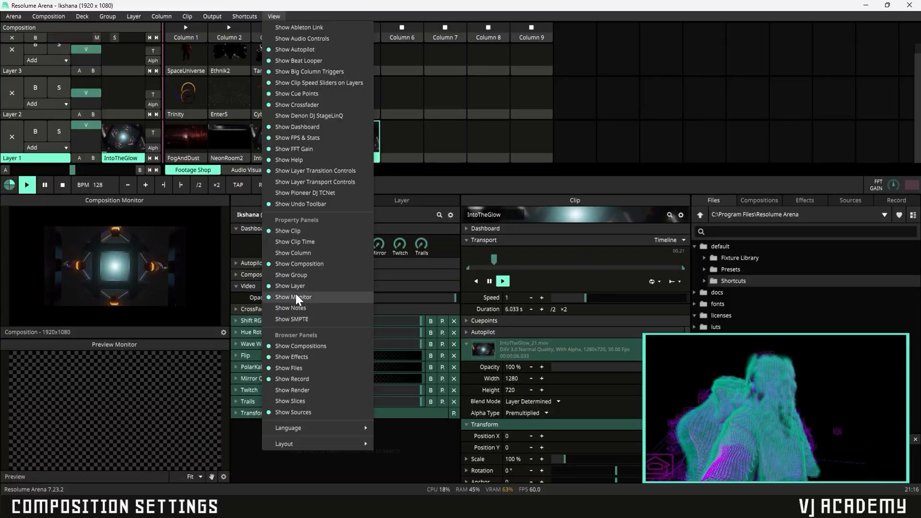
left_click(435, 182)
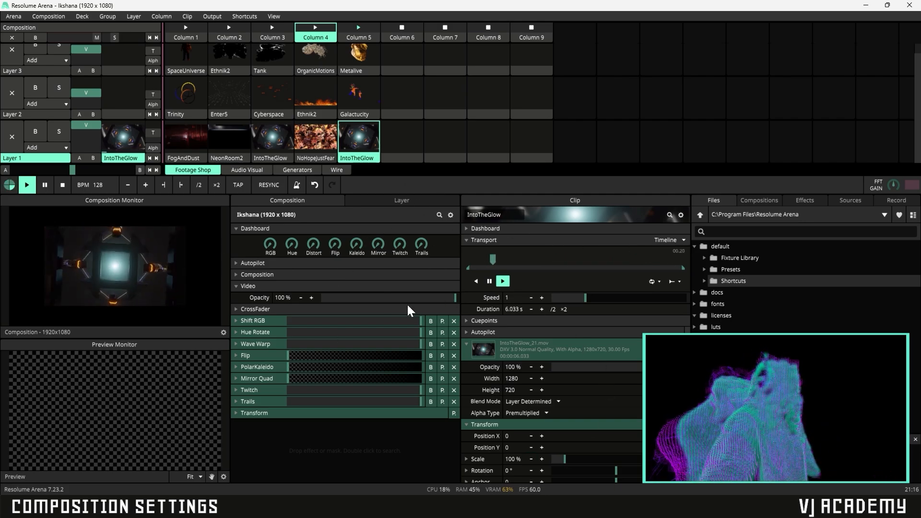
left_click(272, 17)
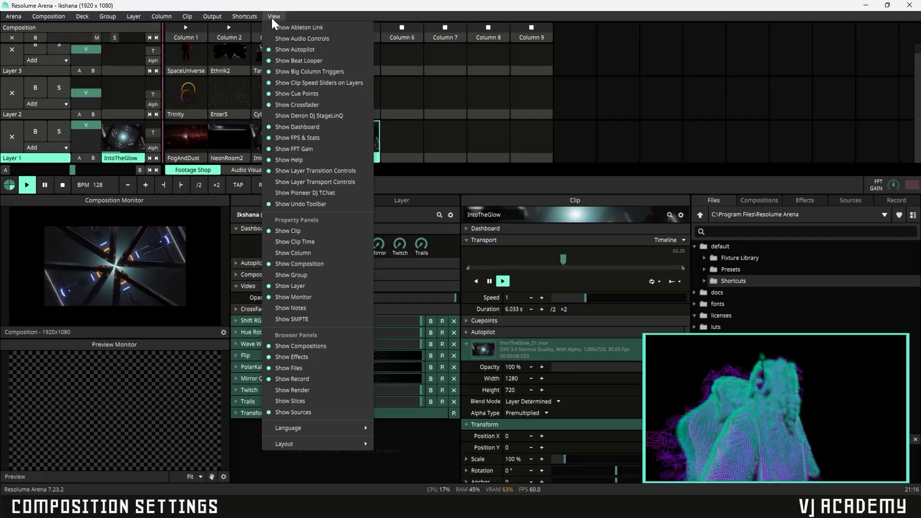
left_click(297, 276)
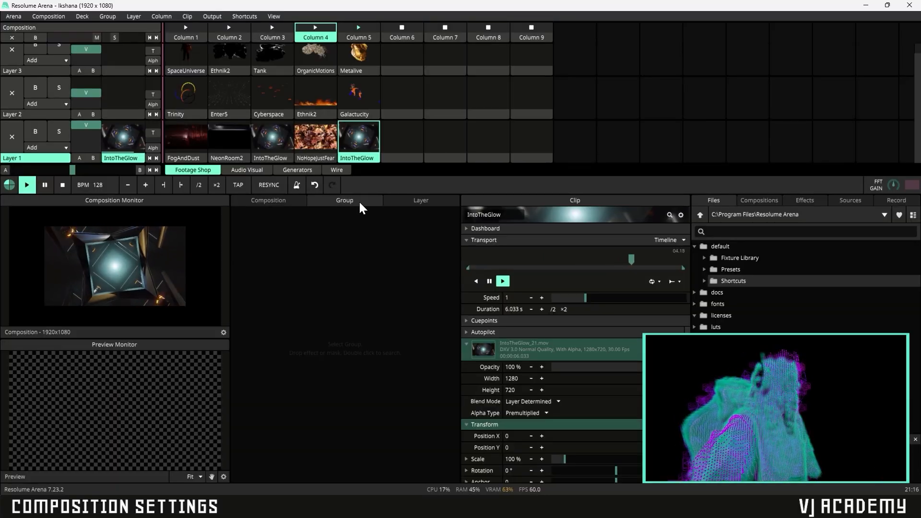
Show the layer transport controls on the layers again, and hide them once more
left_click(273, 17)
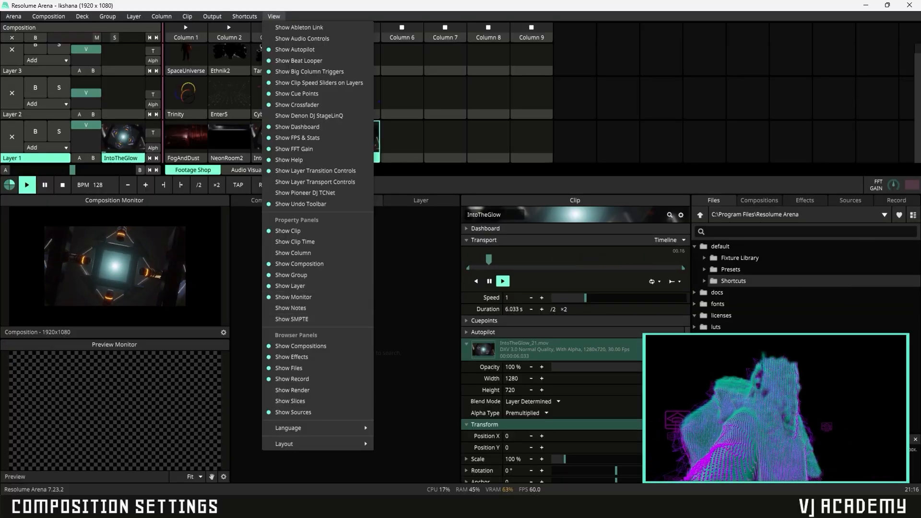
left_click(766, 194)
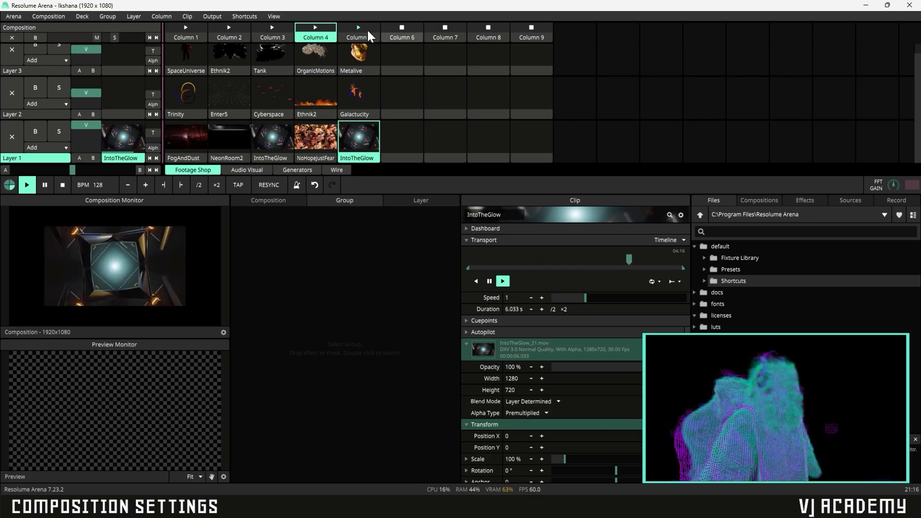
left_click(275, 16)
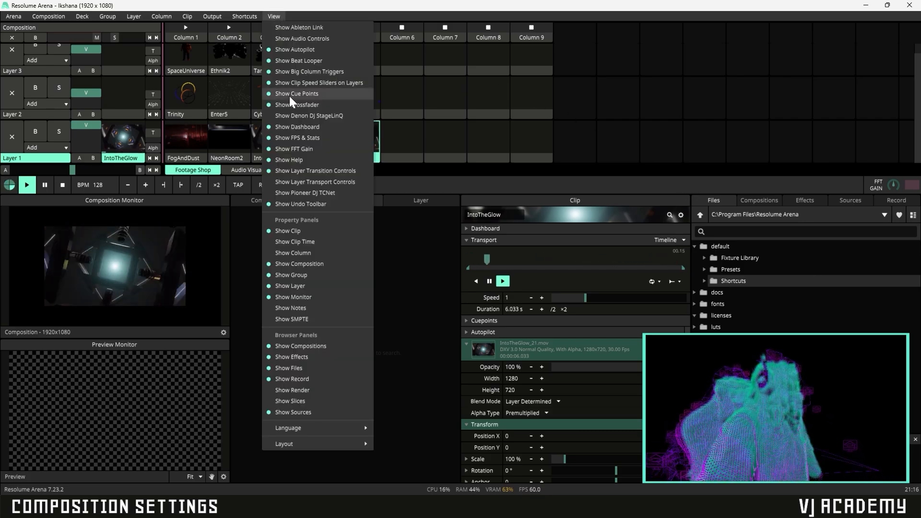
left_click(313, 182)
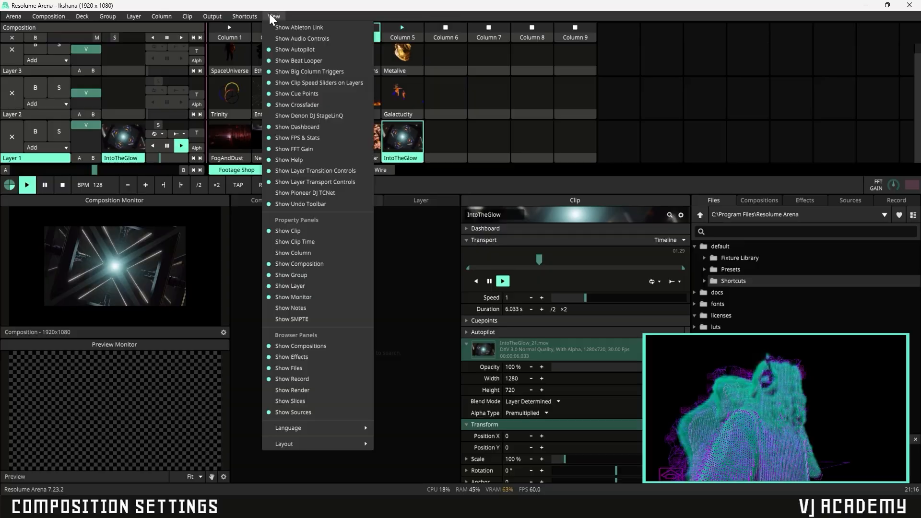
left_click(320, 185)
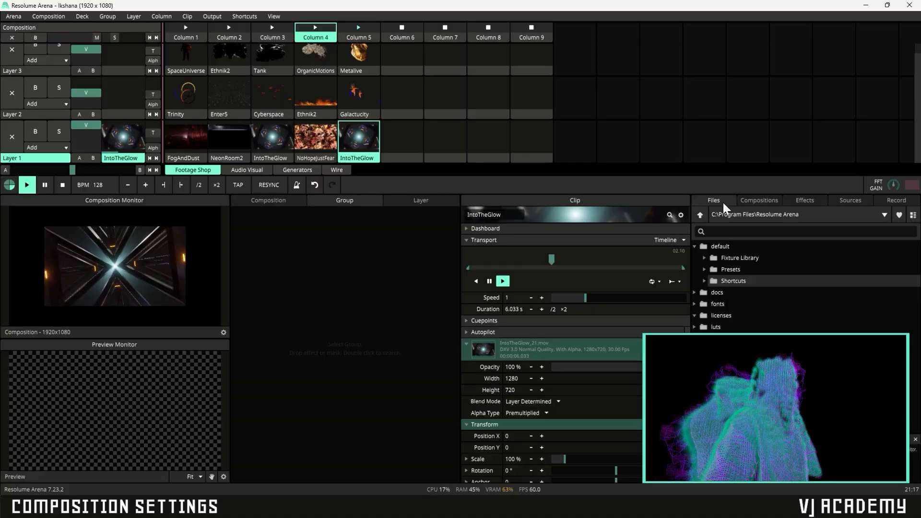
Open the effects browser, check the list of browser panels and select the ChromaticCamV1 effect
left_click(806, 201)
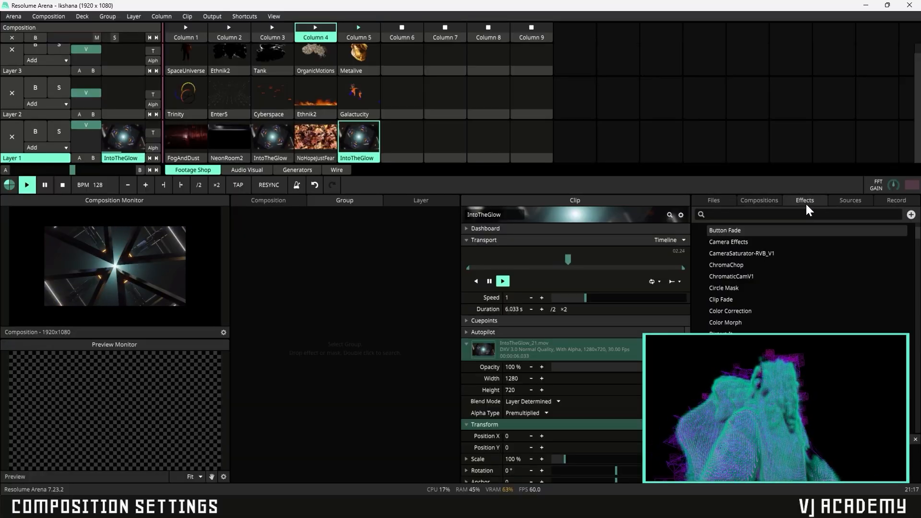
left_click(275, 16)
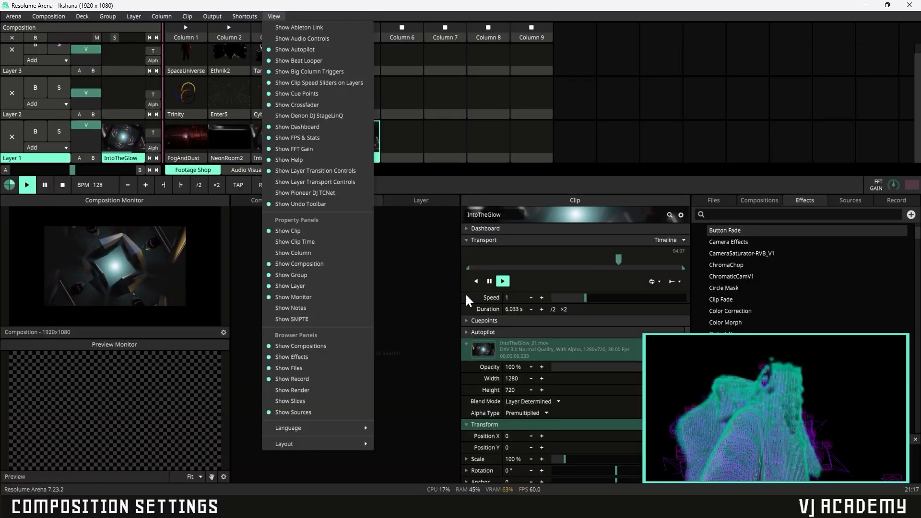
left_click(744, 272)
left_click_drag(754, 274, 753, 321)
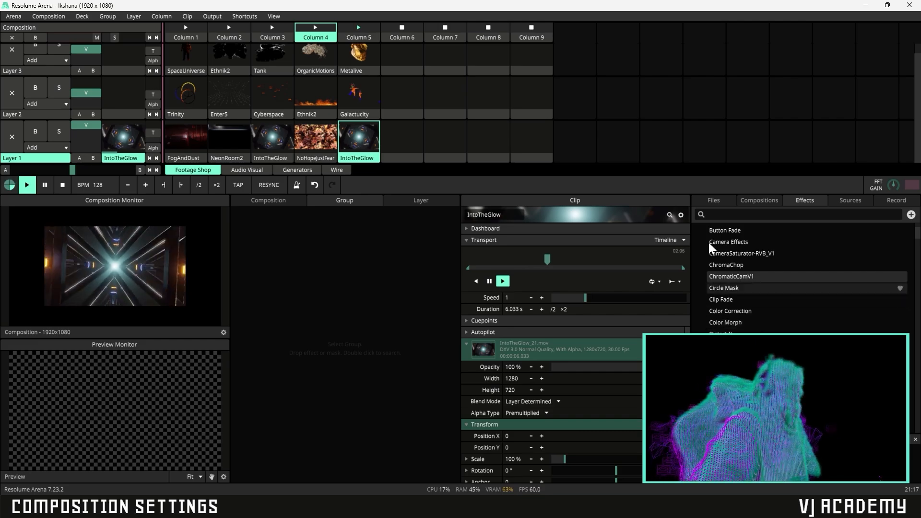
Hide the Compositions, Files, Record and Sources browser panels so that only Effects stays displayed
left_click(276, 13)
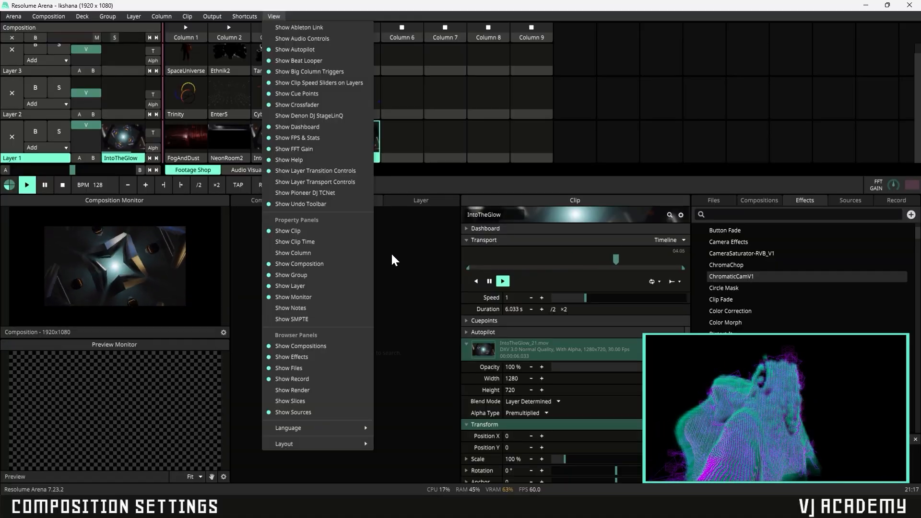
left_click(321, 346)
left_click(278, 15)
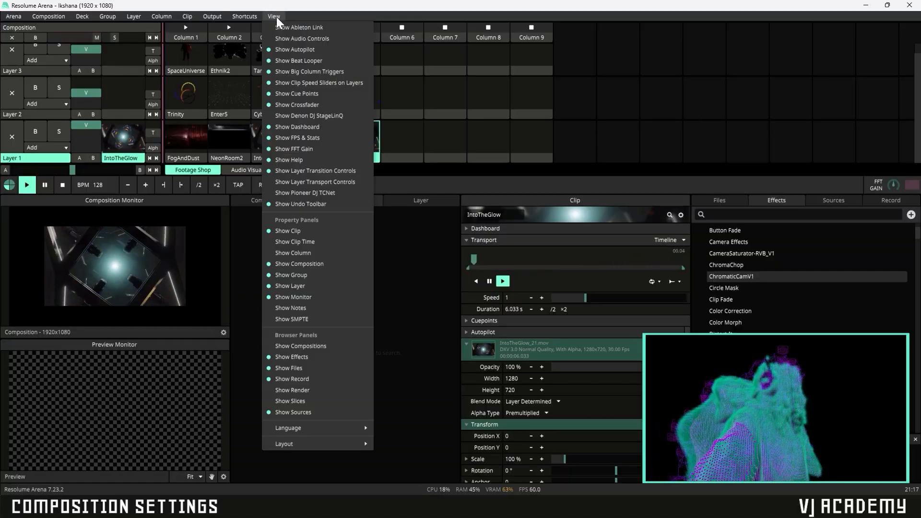
left_click(295, 367)
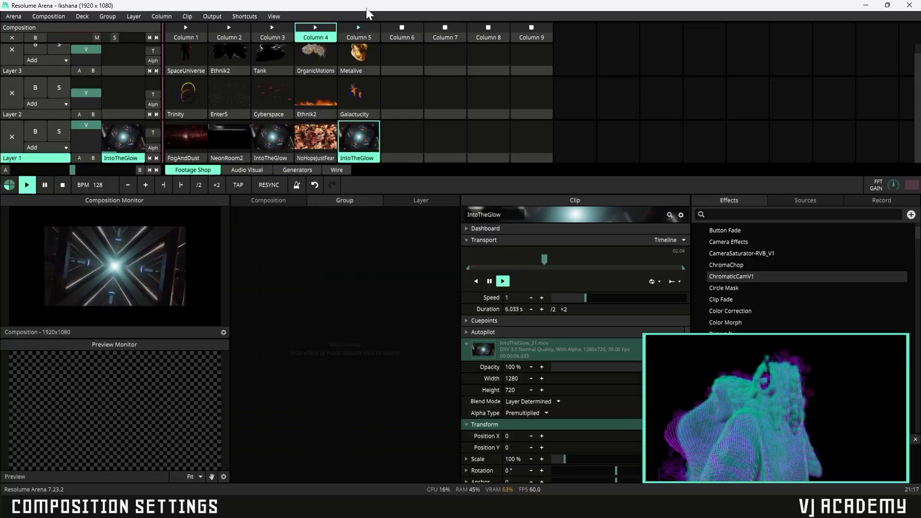
left_click(281, 17)
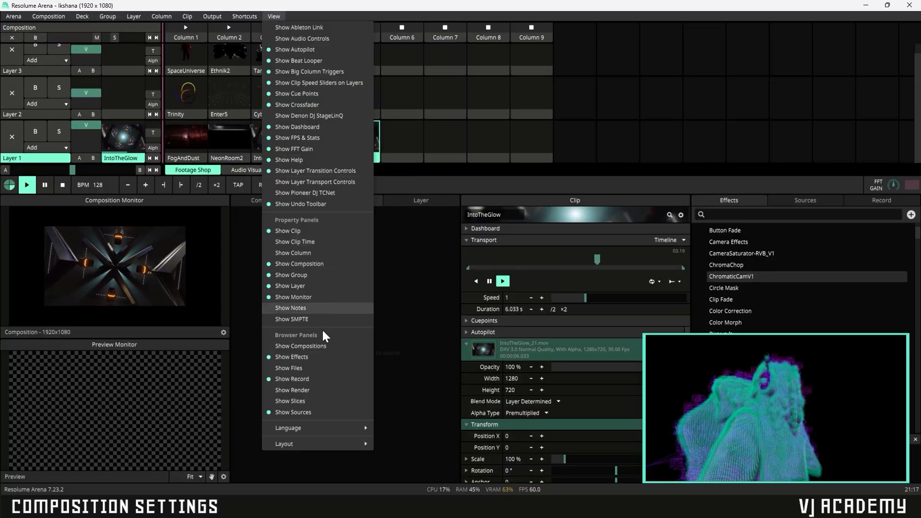
left_click(309, 380)
left_click(283, 16)
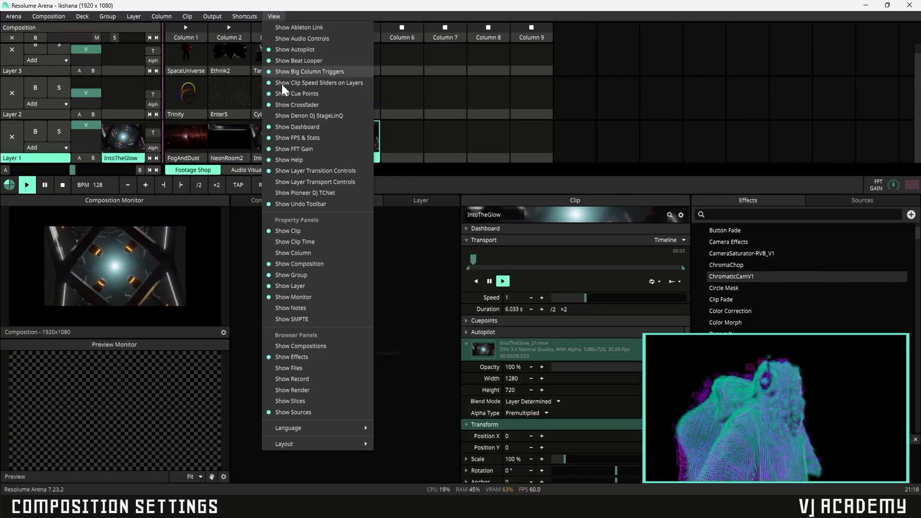
left_click(309, 416)
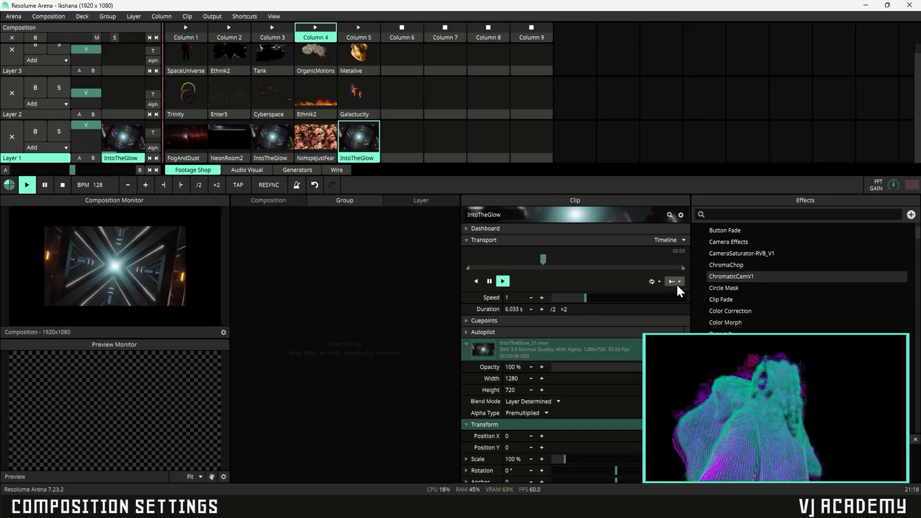